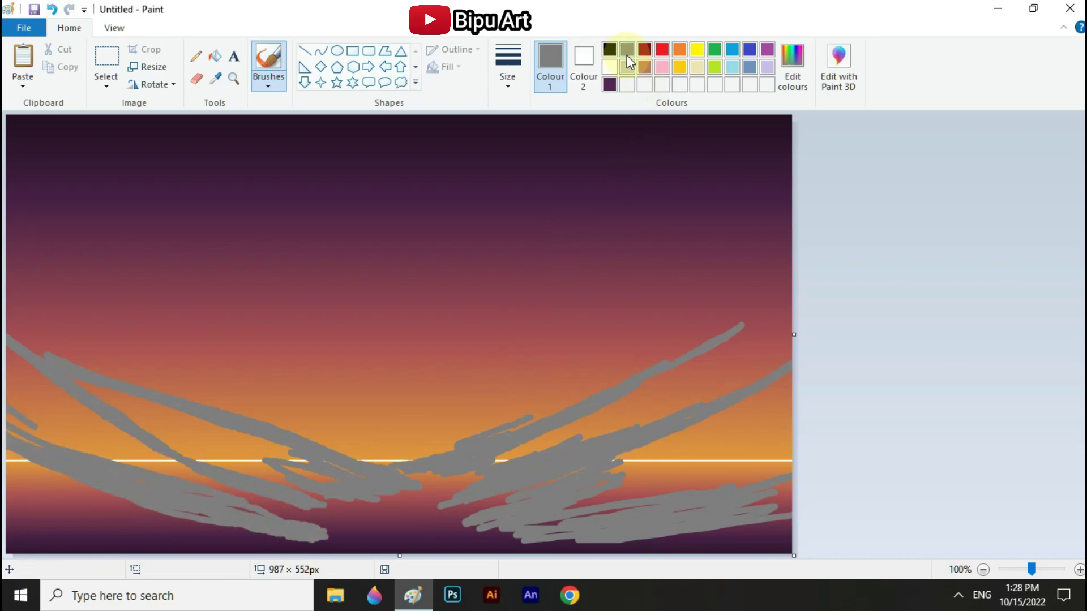
Mix a dark brown (Red 84, Green 52, Blue 35) and brush it beneath the grey bands on both slopes.
click(793, 70)
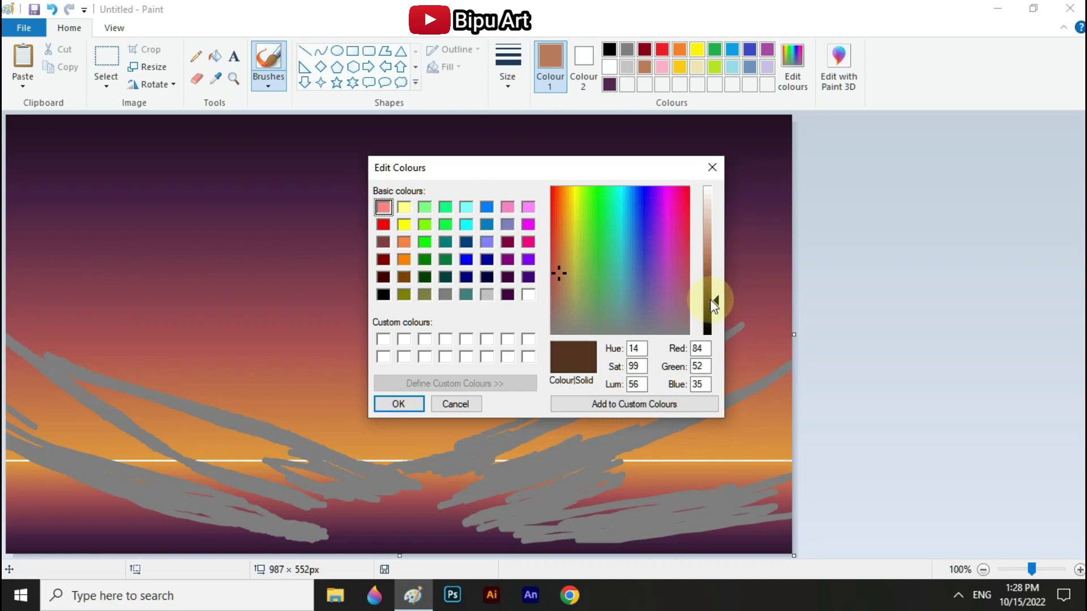
click(398, 403)
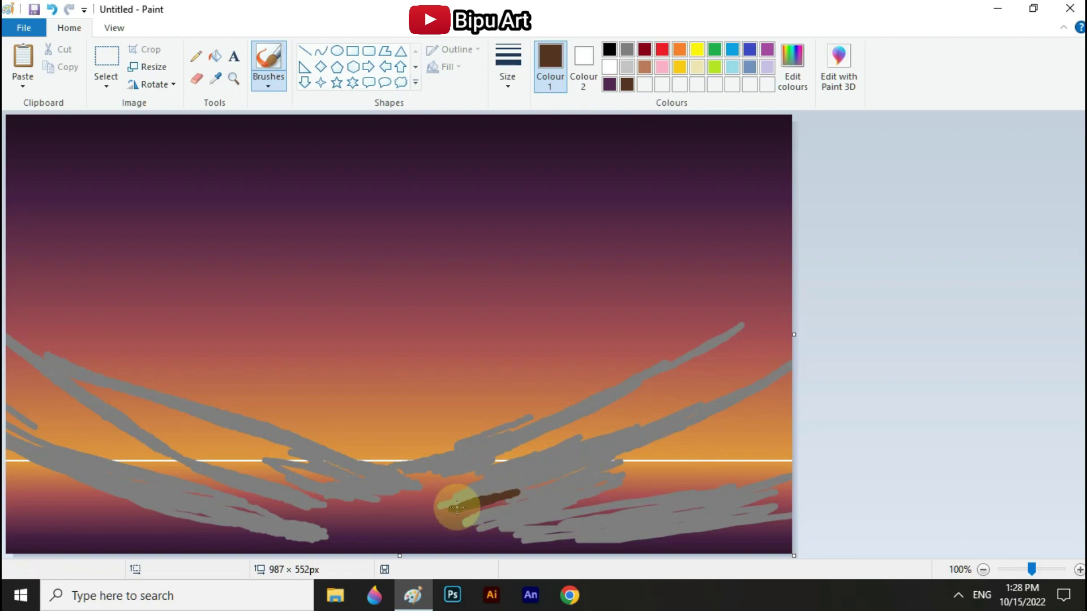
drag(507, 490, 791, 394)
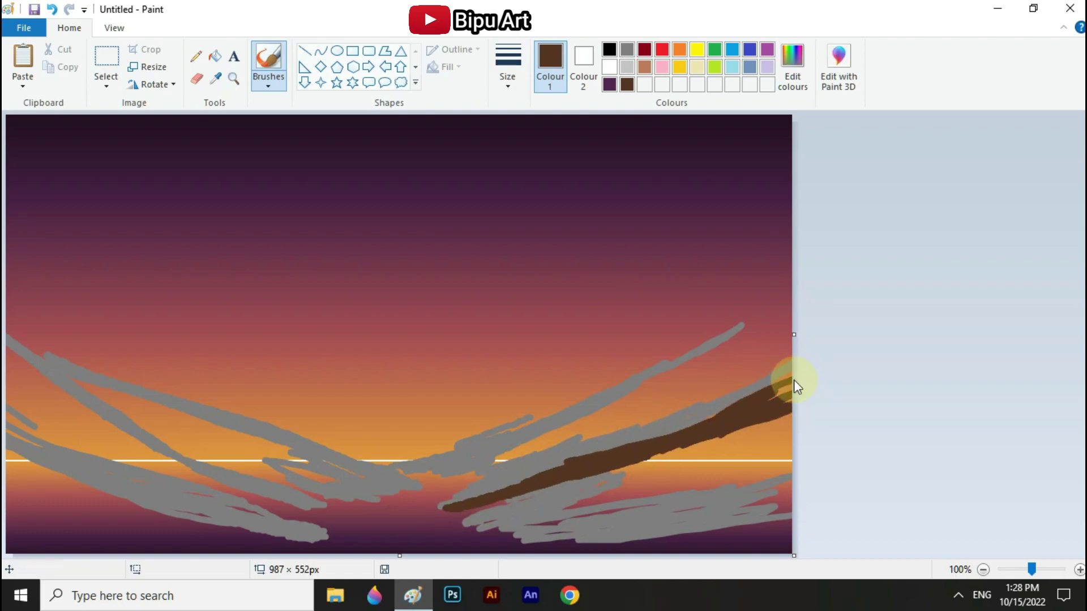
drag(482, 463, 685, 374)
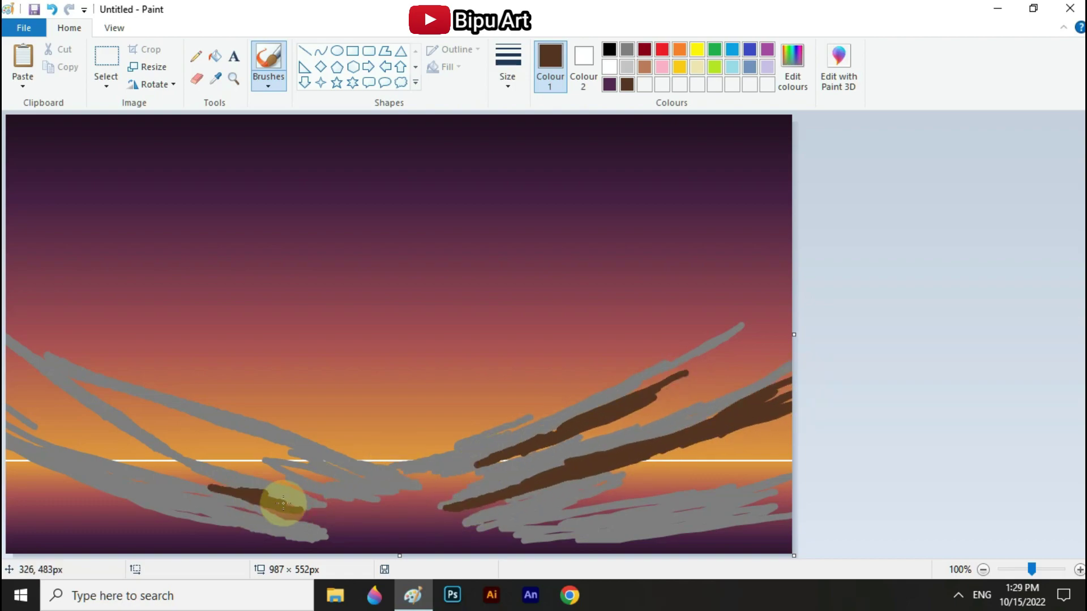
drag(205, 481, 160, 458)
mouse_move(247, 443)
mouse_down()
mouse_move(109, 396)
mouse_move(316, 478)
mouse_move(260, 529)
mouse_move(180, 513)
mouse_up()
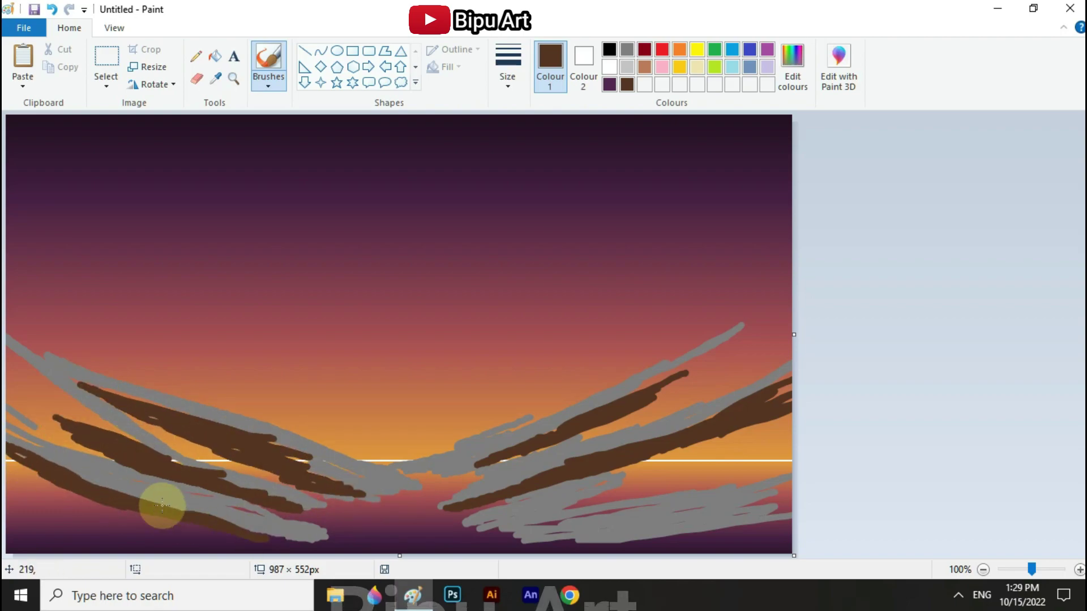
mouse_move(478, 546)
mouse_down()
mouse_move(497, 536)
mouse_move(685, 543)
mouse_move(736, 513)
mouse_move(580, 500)
mouse_move(801, 420)
mouse_up()
drag(674, 371, 789, 323)
mouse_move(161, 444)
mouse_down()
mouse_move(82, 386)
mouse_move(129, 397)
mouse_move(146, 453)
mouse_move(9, 386)
mouse_move(36, 418)
mouse_up()
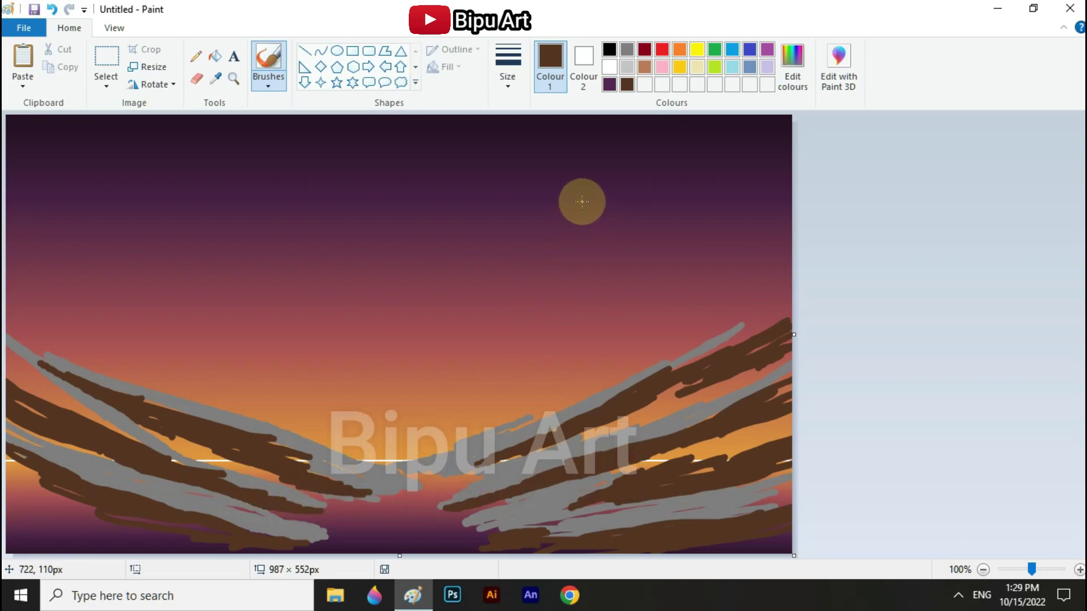
Mix a dark grey (Red 59, Green 59, Blue 59) and brush it between the grey and brown bands on both slopes.
click(627, 49)
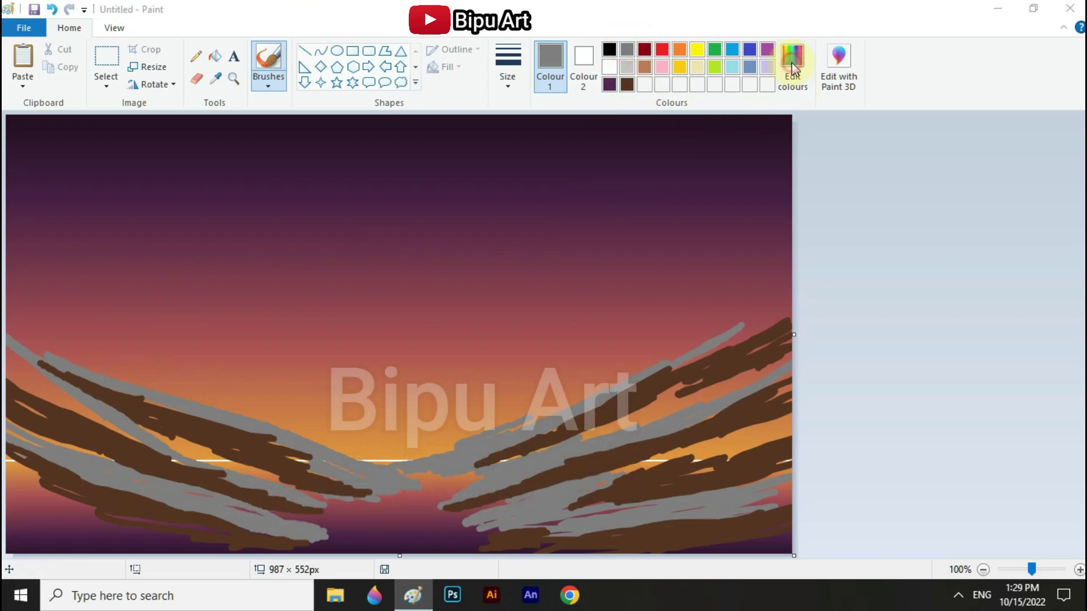
click(793, 69)
drag(712, 282, 714, 304)
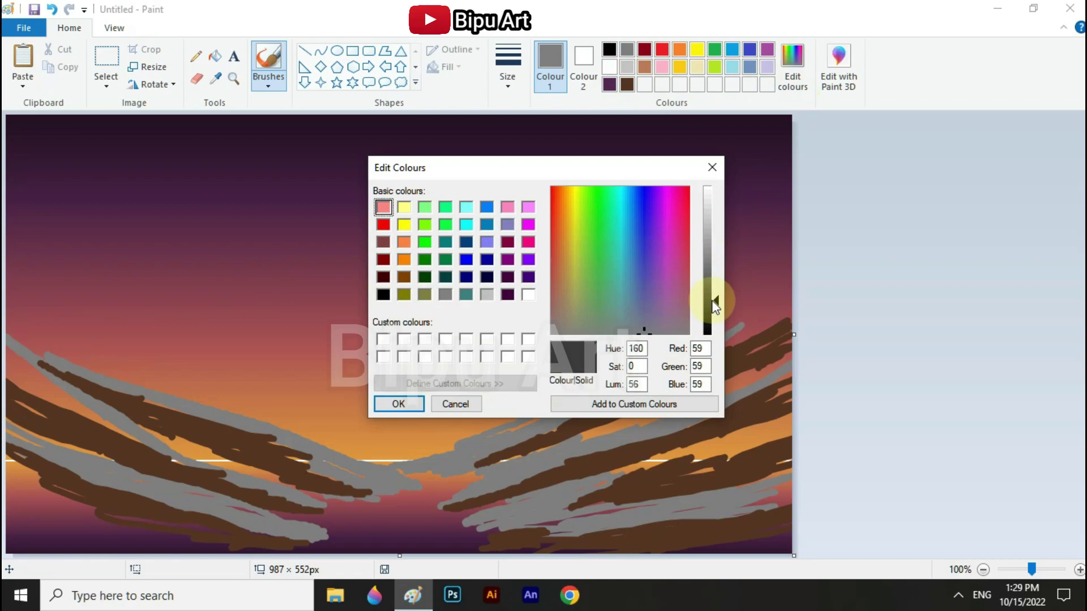
click(409, 402)
mouse_move(73, 417)
mouse_down()
mouse_move(12, 351)
mouse_move(141, 452)
mouse_move(315, 506)
mouse_move(122, 396)
mouse_move(262, 451)
mouse_move(334, 500)
mouse_move(434, 471)
mouse_move(527, 515)
mouse_move(310, 540)
mouse_move(279, 509)
mouse_move(400, 492)
mouse_move(357, 497)
mouse_move(378, 487)
mouse_move(476, 498)
mouse_move(576, 466)
mouse_move(749, 396)
mouse_move(510, 444)
mouse_move(723, 364)
mouse_move(594, 396)
mouse_move(530, 522)
mouse_move(560, 512)
mouse_move(696, 525)
mouse_move(770, 510)
mouse_up()
mouse_move(23, 511)
mouse_down()
mouse_move(249, 522)
mouse_move(145, 442)
mouse_move(244, 472)
mouse_up()
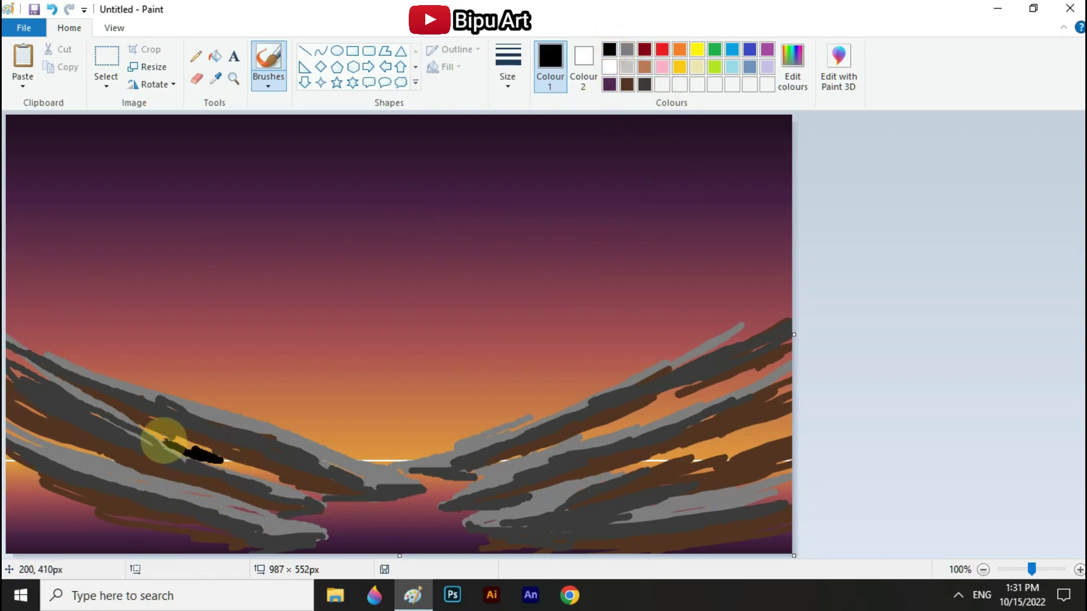
Brush black shadows into the gaps of the left slope and fill its lower corner with black.
drag(225, 460, 240, 467)
mouse_move(306, 488)
mouse_down()
mouse_move(242, 473)
mouse_move(108, 407)
mouse_up()
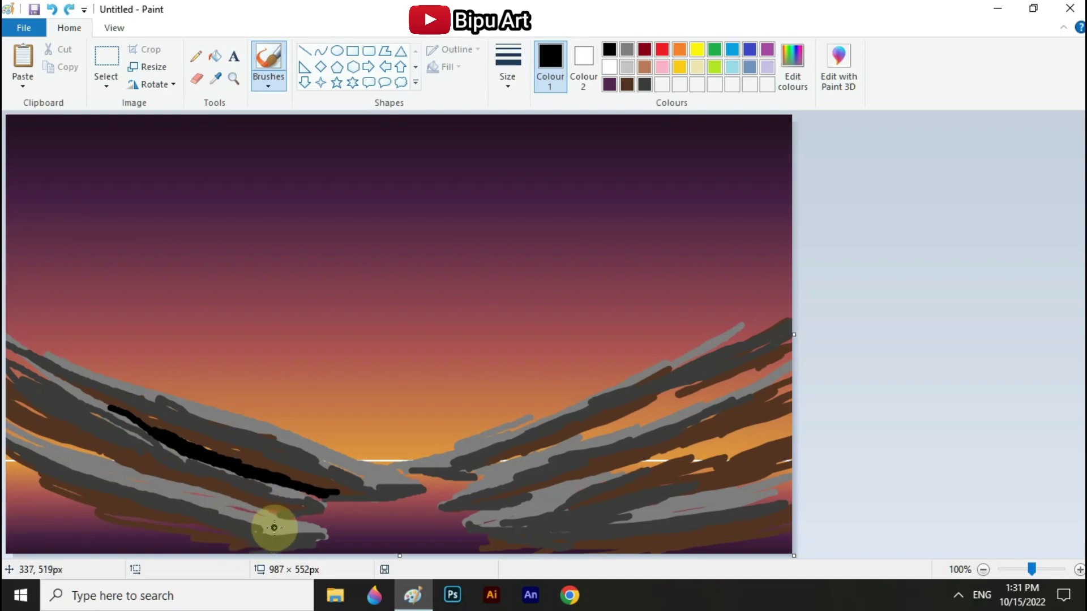
drag(111, 461, 38, 433)
mouse_move(84, 526)
mouse_down()
mouse_move(16, 467)
mouse_move(8, 517)
mouse_move(93, 545)
mouse_move(7, 502)
mouse_move(35, 483)
mouse_move(164, 531)
mouse_move(122, 534)
mouse_move(158, 542)
mouse_move(39, 488)
mouse_up()
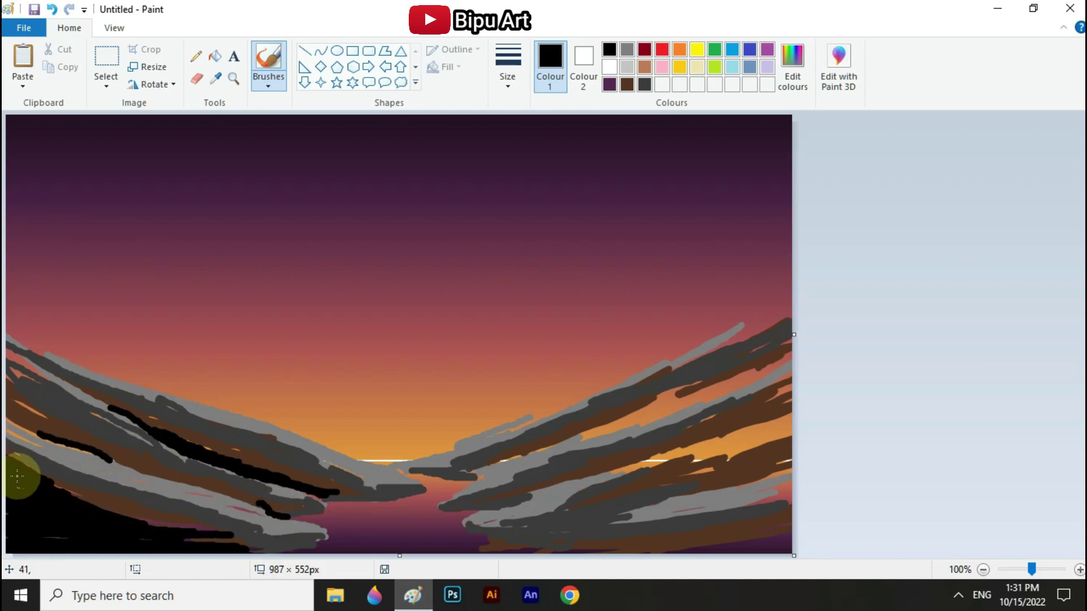
Brush black shadows along the base of the right slope and between its upper rock bands.
drag(604, 547, 763, 547)
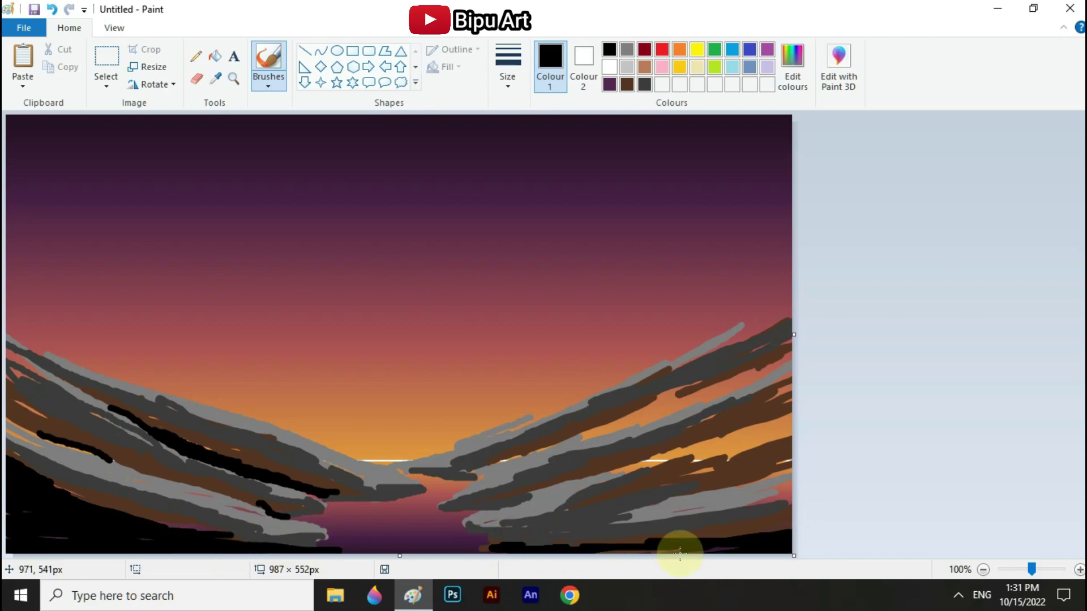
drag(713, 447, 638, 464)
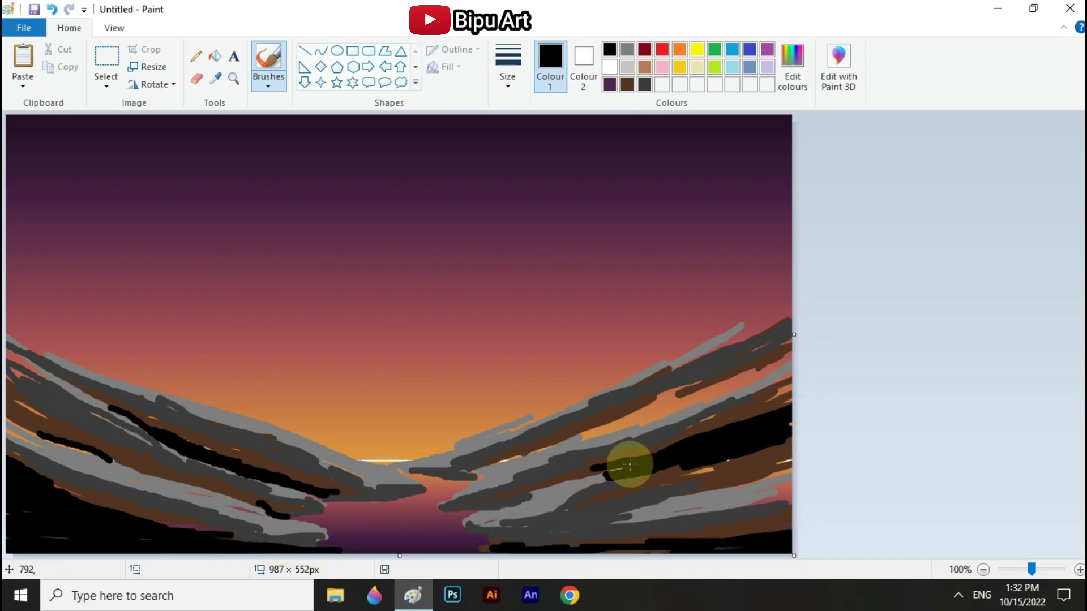
mouse_move(501, 497)
mouse_down()
mouse_move(578, 473)
mouse_move(691, 461)
mouse_up()
drag(536, 447, 676, 400)
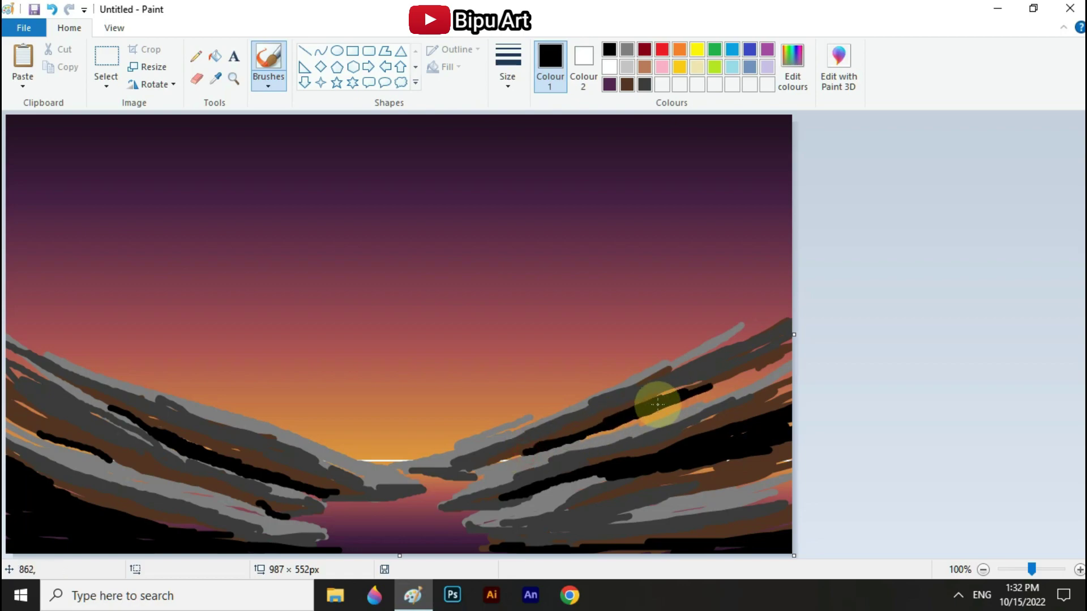
mouse_move(620, 429)
mouse_down()
mouse_move(740, 386)
mouse_move(719, 389)
mouse_move(790, 359)
mouse_up()
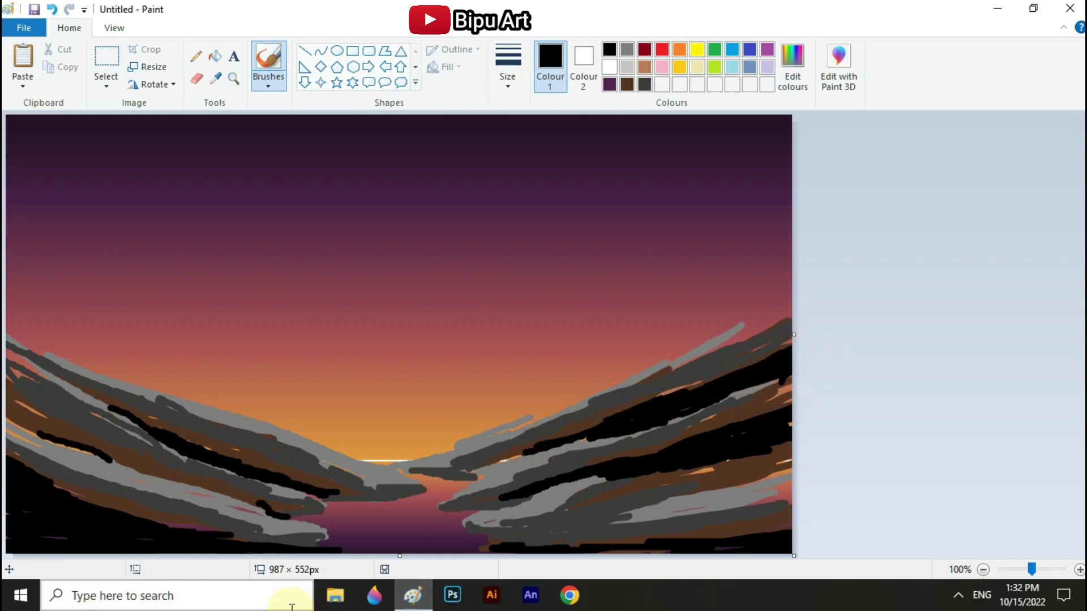
Build up and smooth the top ridge of the left slope with mid-grey brush strokes.
click(1054, 573)
scroll(923, 465, down, 10)
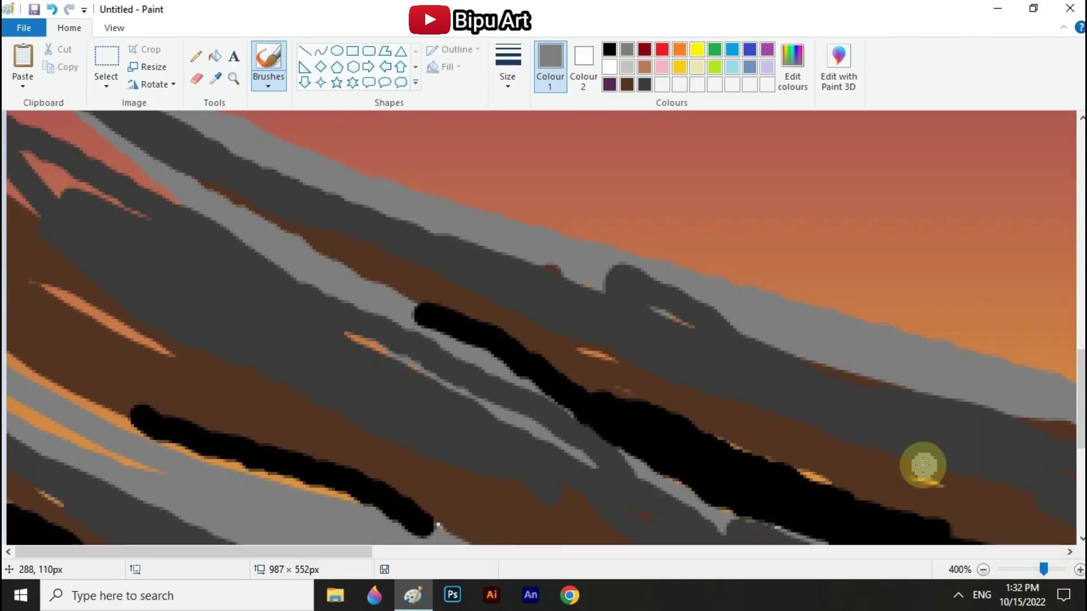
click(1029, 570)
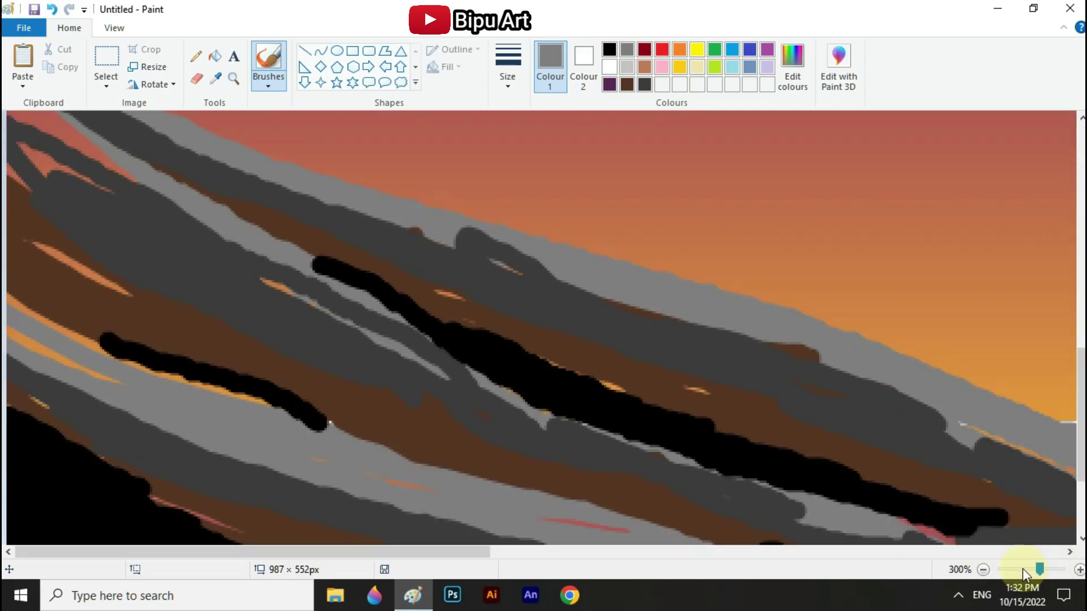
click(1017, 569)
mouse_move(627, 314)
mouse_down()
mouse_move(701, 342)
mouse_move(98, 175)
mouse_move(235, 190)
mouse_up()
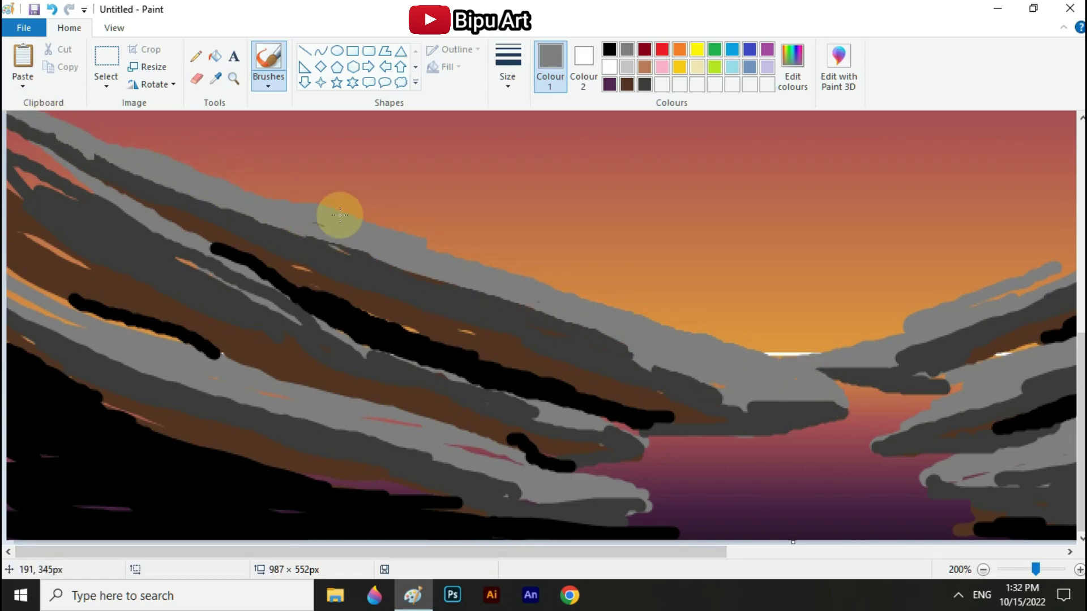
Extend the mid-grey across the valley horizon and along the right slope's top ridge to the canvas edge.
drag(687, 553, 1022, 553)
drag(570, 269, 345, 340)
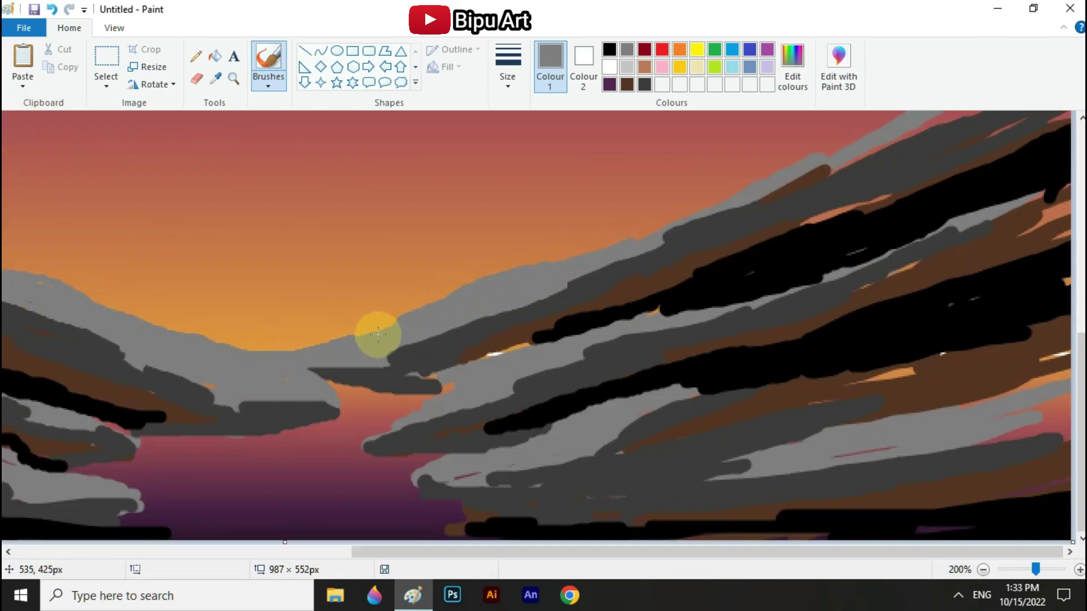
scroll(345, 340, up, 2)
drag(549, 376, 1025, 184)
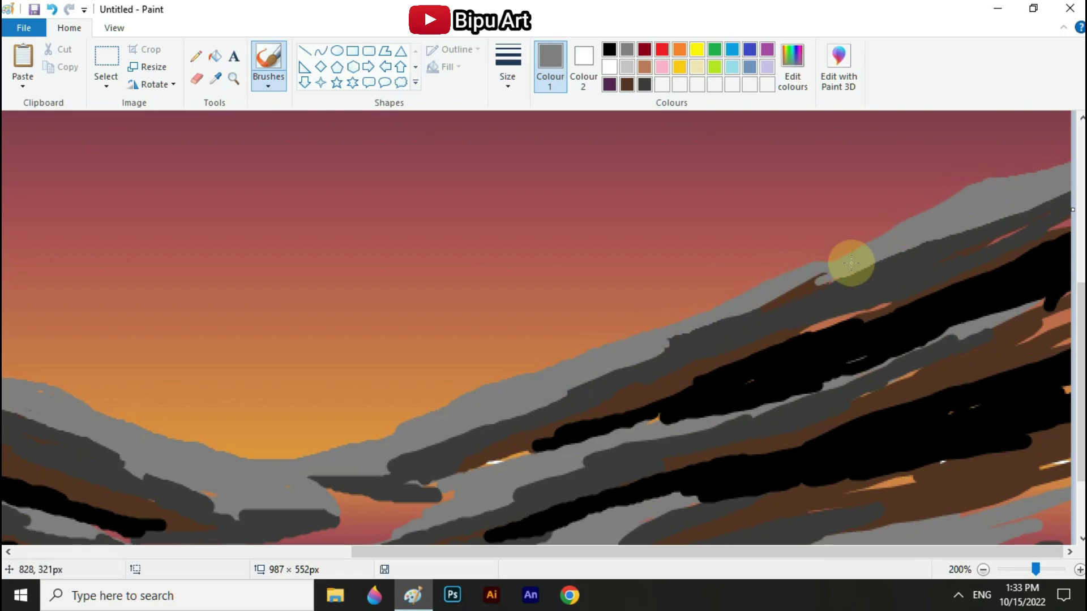
Even out the middle and lower grey bands of the right slope with mid-grey strokes.
scroll(528, 394, down, 2)
mouse_move(432, 374)
mouse_down()
mouse_move(860, 259)
mouse_move(577, 330)
mouse_move(853, 265)
mouse_move(689, 322)
mouse_move(863, 254)
mouse_up()
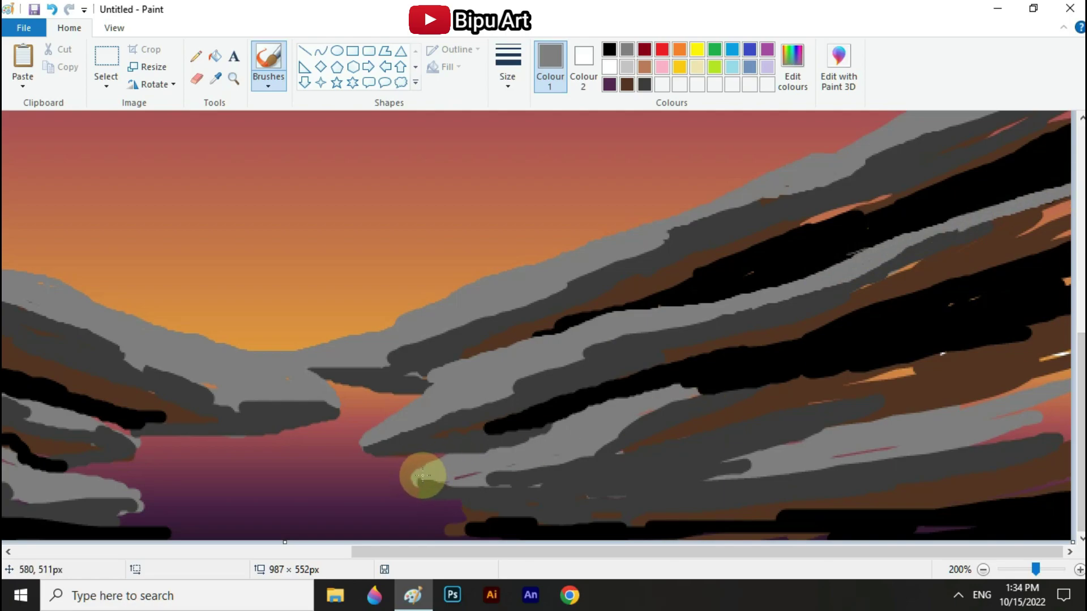
drag(738, 388, 785, 379)
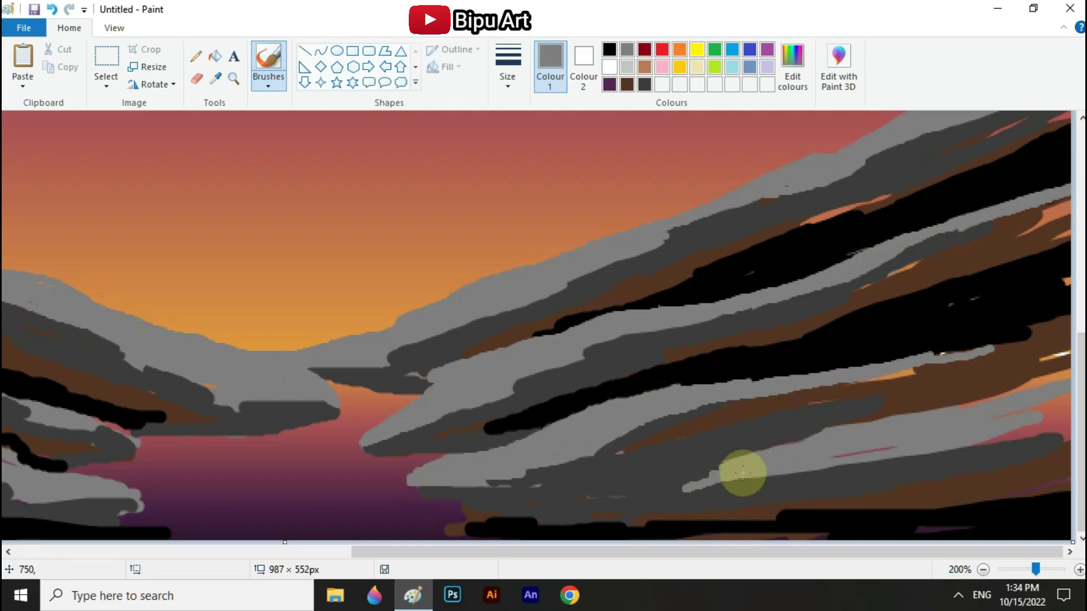
drag(764, 418, 1053, 433)
Even out the middle and lower grey bands of the left slope with mid-grey strokes.
drag(702, 552, 8, 551)
mouse_move(34, 300)
mouse_down()
mouse_move(137, 323)
mouse_move(51, 294)
mouse_move(191, 363)
mouse_move(457, 431)
mouse_move(518, 470)
mouse_up()
mouse_move(500, 395)
mouse_down()
mouse_move(32, 153)
mouse_move(474, 380)
mouse_move(649, 437)
mouse_up()
scroll(762, 462, down, 1)
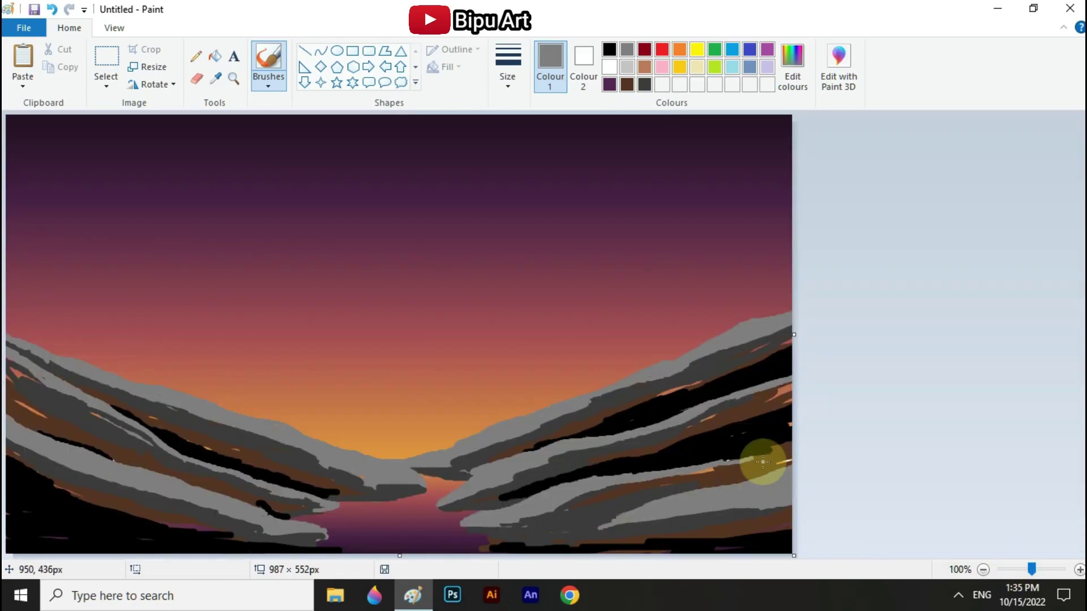
Brush dark grey texture streaks into the light grey bands of the left slope.
drag(1028, 569, 1036, 569)
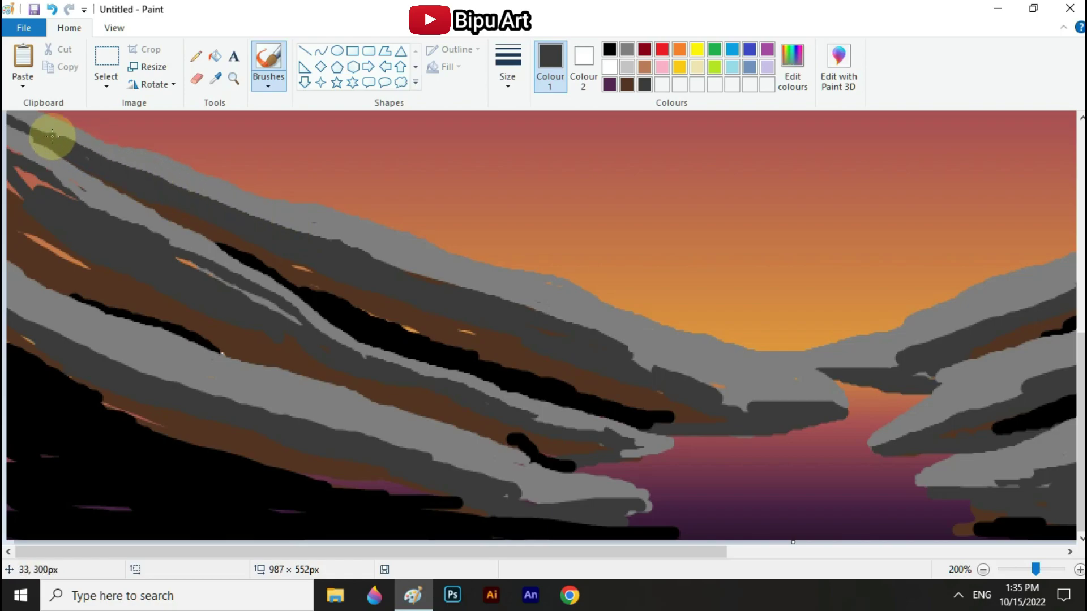
mouse_move(547, 302)
mouse_down()
mouse_move(636, 347)
mouse_move(393, 257)
mouse_move(688, 371)
mouse_move(253, 246)
mouse_move(179, 180)
mouse_move(218, 197)
mouse_up()
drag(215, 365, 378, 433)
drag(143, 378, 93, 349)
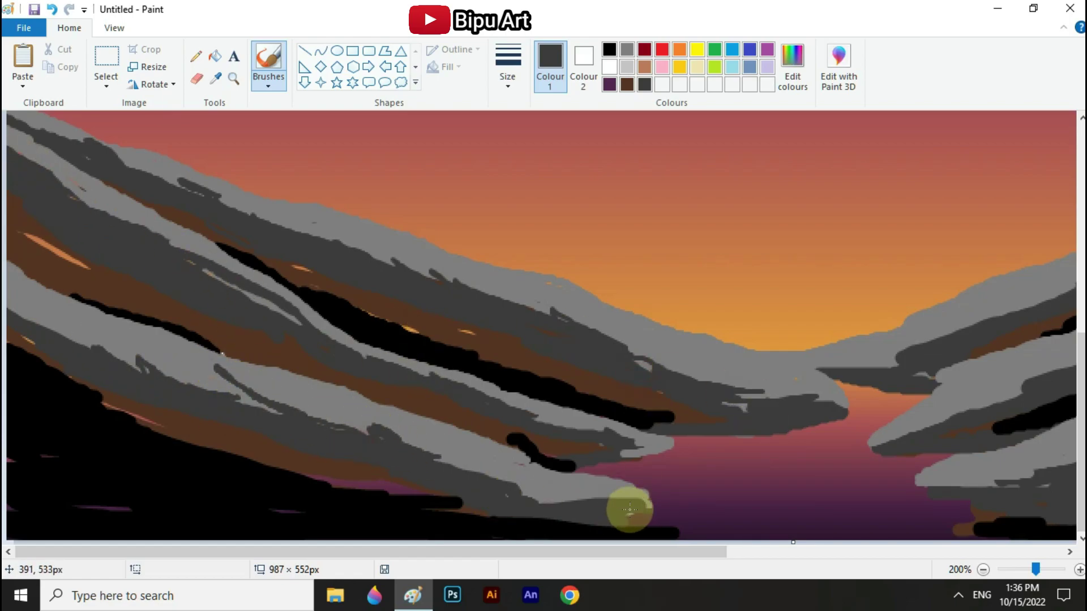
Brush dark grey texture streaks into the right slope's light grey bands and the left slope's rounded tip.
drag(396, 552, 732, 552)
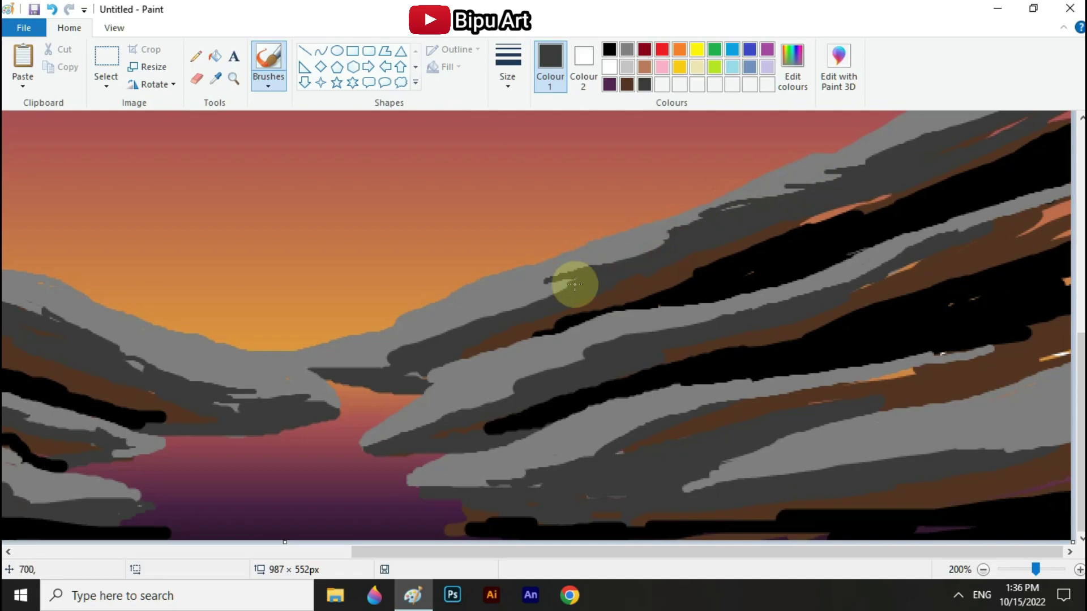
click(1021, 569)
click(1037, 568)
scroll(682, 377, down, 3)
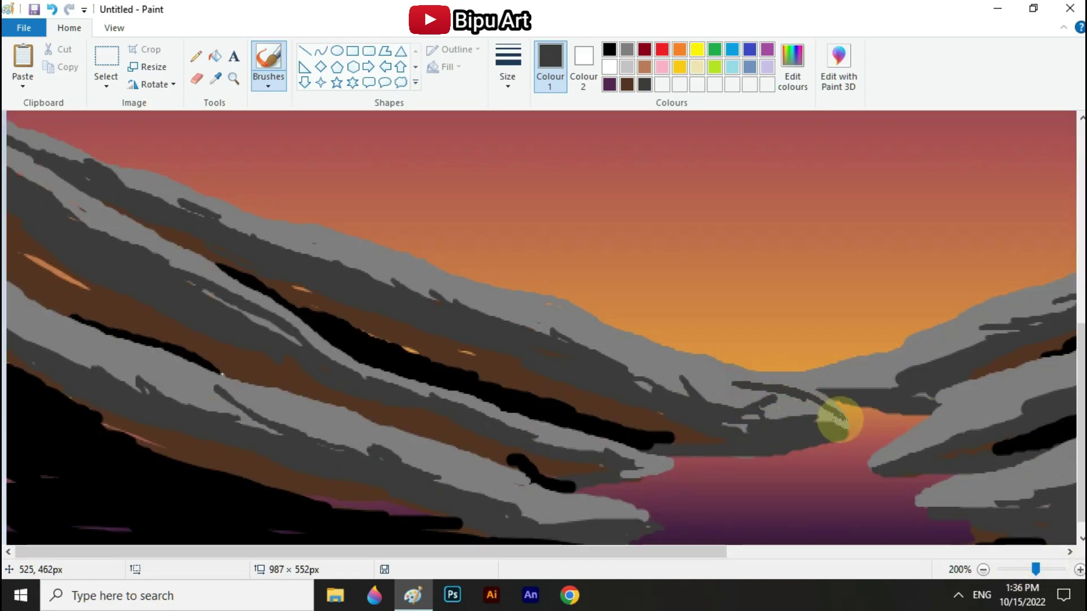
scroll(821, 422, right, 10)
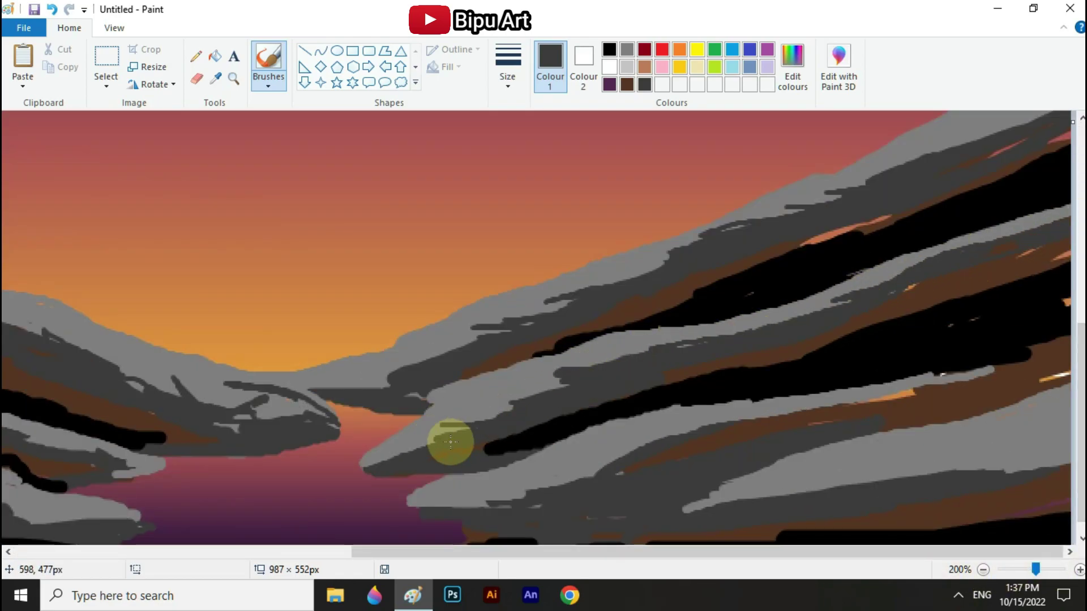
mouse_move(552, 483)
mouse_down()
mouse_move(946, 378)
mouse_move(734, 486)
mouse_move(990, 426)
mouse_move(828, 440)
mouse_move(898, 484)
mouse_move(992, 491)
mouse_up()
Brush dark brown over the background gaps and band edges on the right and left slopes.
drag(686, 285, 1072, 132)
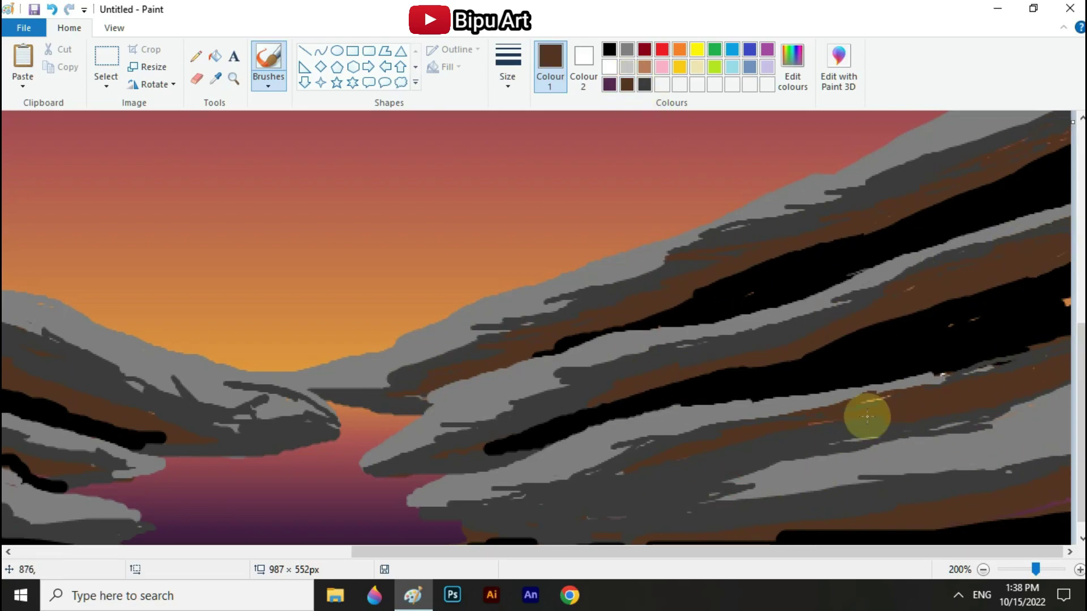
scroll(1048, 312, left, 10)
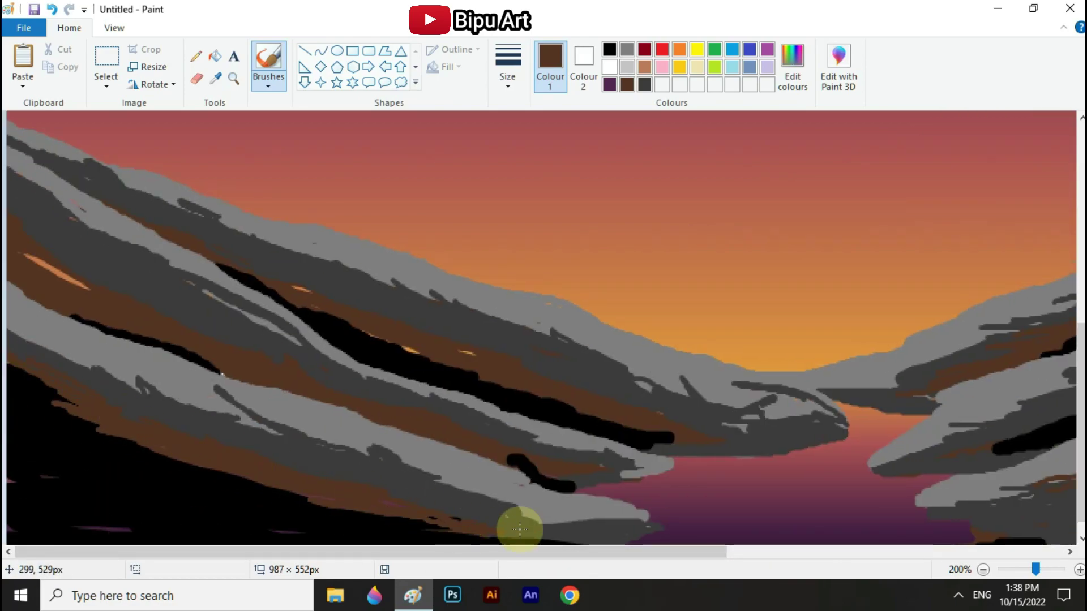
mouse_move(377, 334)
mouse_down()
mouse_move(435, 352)
mouse_move(501, 352)
mouse_move(419, 349)
mouse_up()
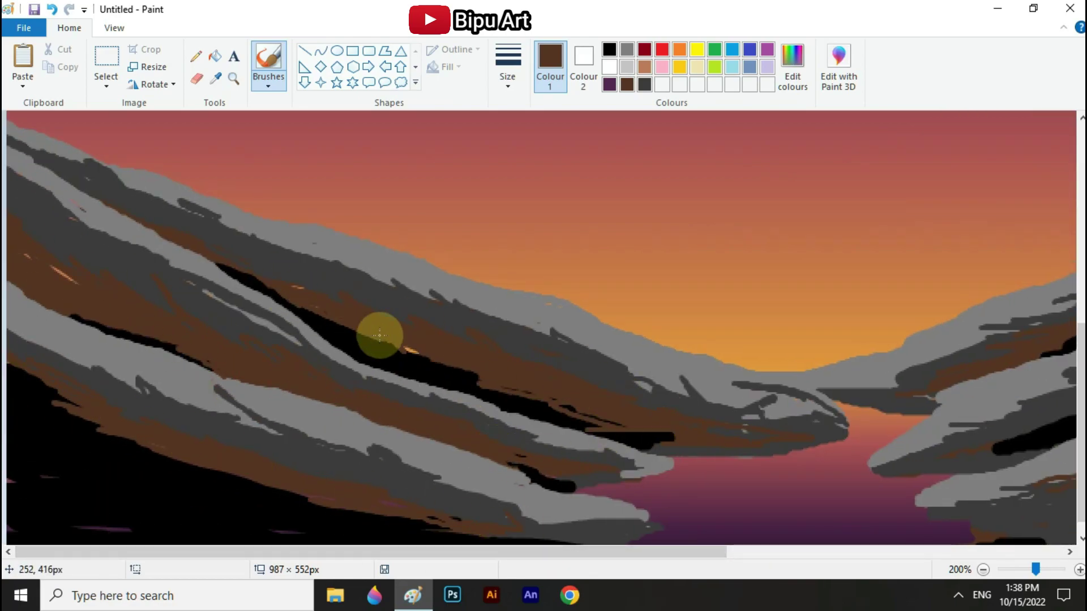
Brush black natural-pencil strokes over the brown and dark grey bands of the left slope.
click(983, 569)
scroll(745, 573, up, 1)
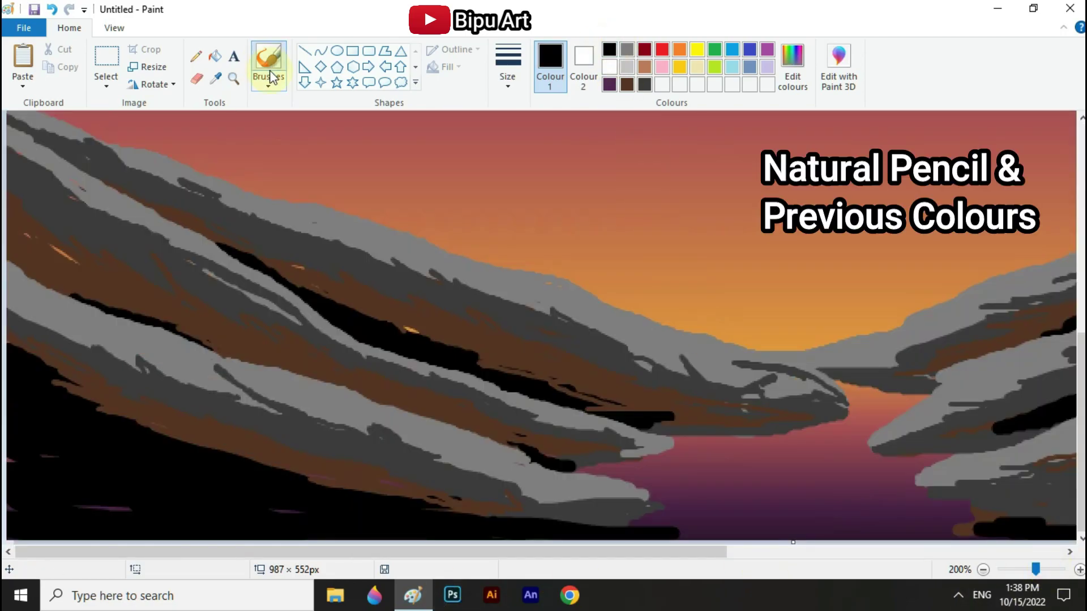
click(270, 82)
click(361, 141)
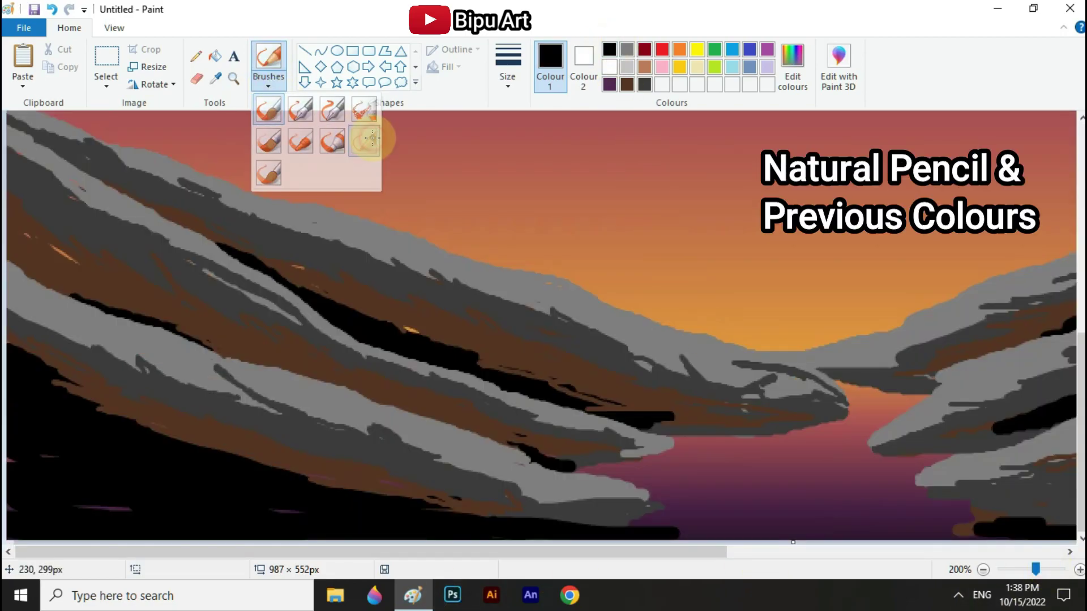
click(505, 56)
click(510, 170)
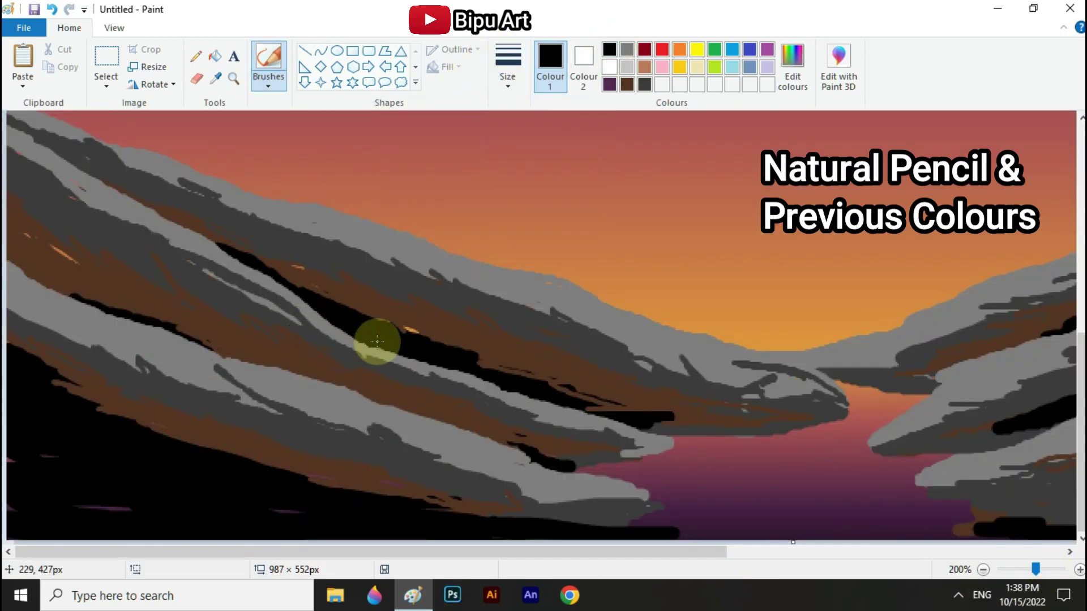
mouse_move(328, 289)
mouse_down()
mouse_move(381, 313)
mouse_move(308, 280)
mouse_move(342, 306)
mouse_move(299, 291)
mouse_move(293, 277)
mouse_move(716, 421)
mouse_move(623, 406)
mouse_move(462, 418)
mouse_move(156, 324)
mouse_move(143, 298)
mouse_move(548, 442)
mouse_move(98, 416)
mouse_move(429, 490)
mouse_up()
Brush black natural-pencil strokes along the upper bands of the right slope.
scroll(430, 491, right, 8)
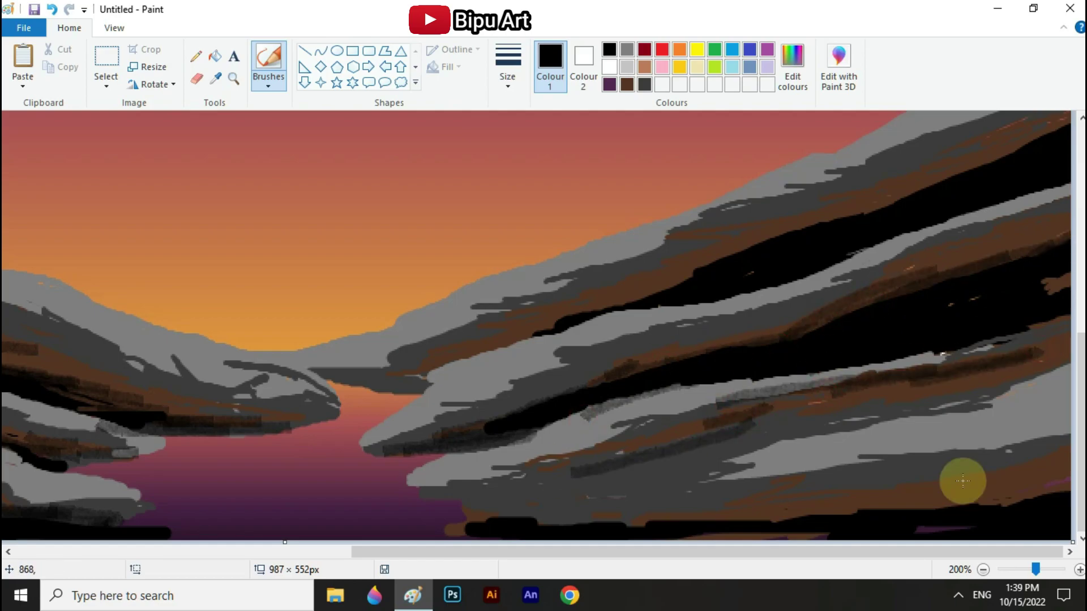
drag(623, 285, 792, 227)
drag(875, 204, 1045, 144)
Blend dark brown natural-pencil strokes into the brown and black bands on both slopes.
click(627, 84)
mouse_move(390, 357)
mouse_down()
mouse_move(662, 260)
mouse_move(958, 133)
mouse_up()
mouse_move(709, 327)
mouse_down()
mouse_move(675, 345)
mouse_move(1005, 259)
mouse_up()
drag(492, 475, 1028, 343)
scroll(284, 430, left, 8)
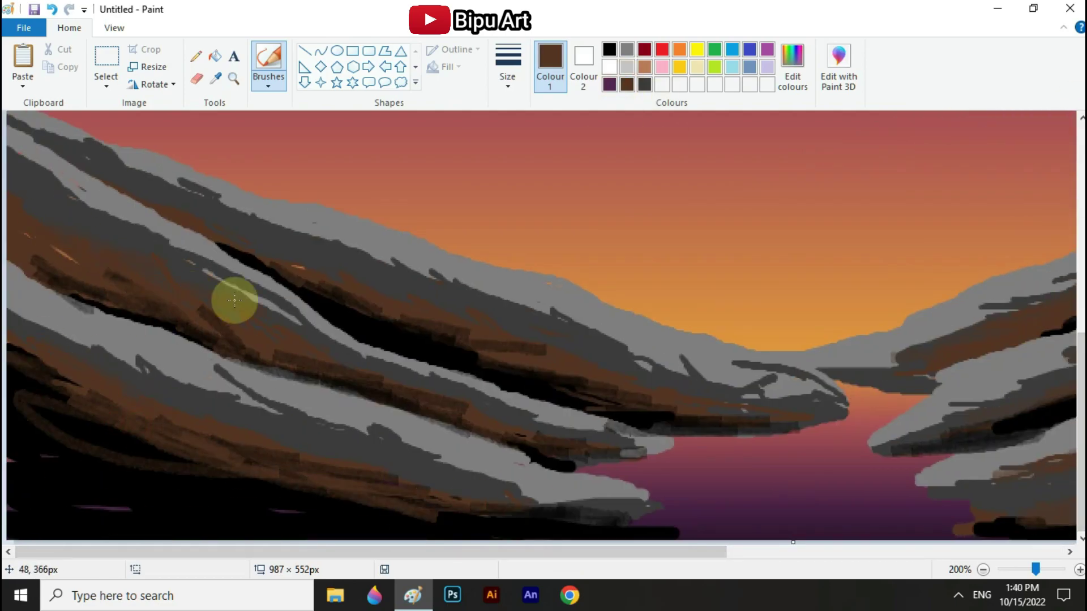
Shade the light grey bands of the left slope with dark grey natural-pencil strokes.
click(644, 85)
drag(56, 128, 221, 194)
drag(250, 209, 614, 324)
drag(640, 340, 701, 362)
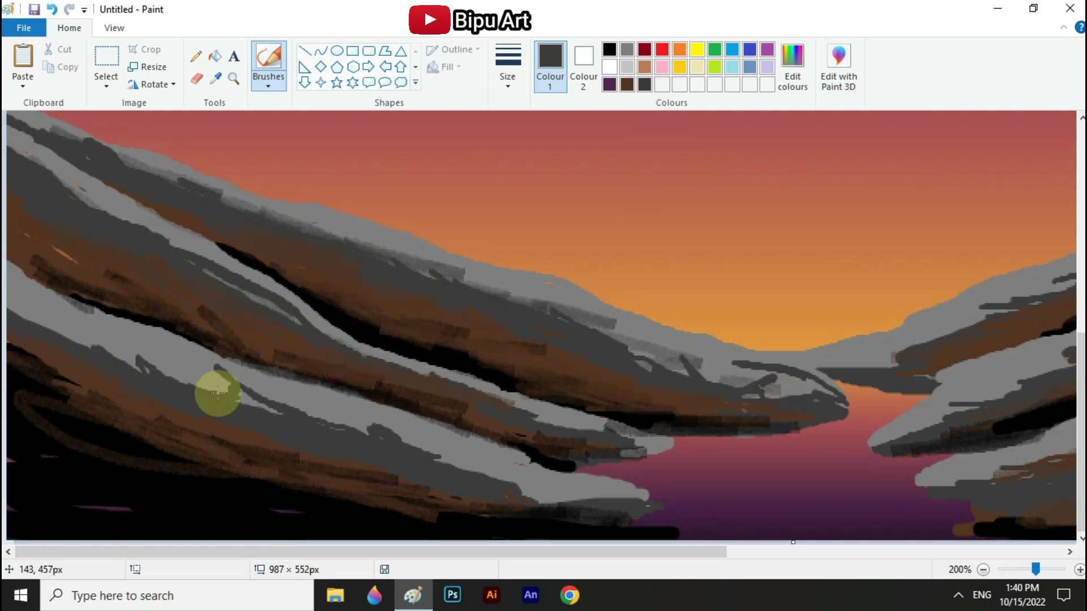
drag(145, 360, 281, 412)
drag(447, 460, 614, 492)
Shade the light grey bands of the right slope with dark grey natural-pencil strokes.
drag(889, 436, 1019, 385)
scroll(1080, 405, right, 8)
drag(447, 475, 626, 432)
drag(722, 474, 1022, 431)
drag(425, 421, 561, 365)
drag(699, 311, 1067, 190)
drag(481, 299, 576, 265)
drag(357, 362, 498, 314)
click(1016, 570)
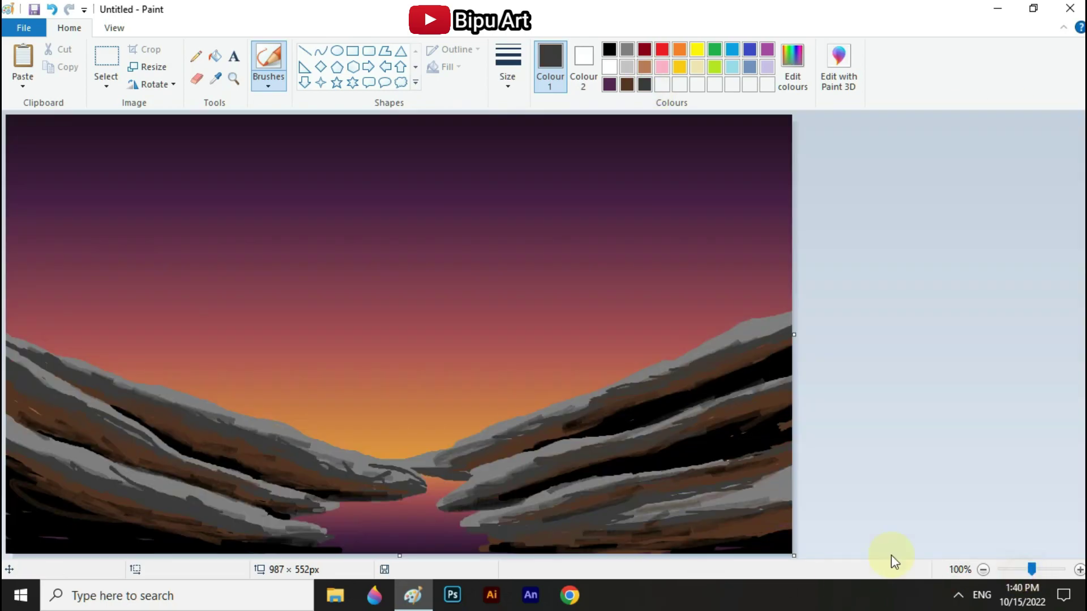
Add mid-grey natural-pencil texture strokes over the dark bands of both slopes.
drag(94, 461, 190, 500)
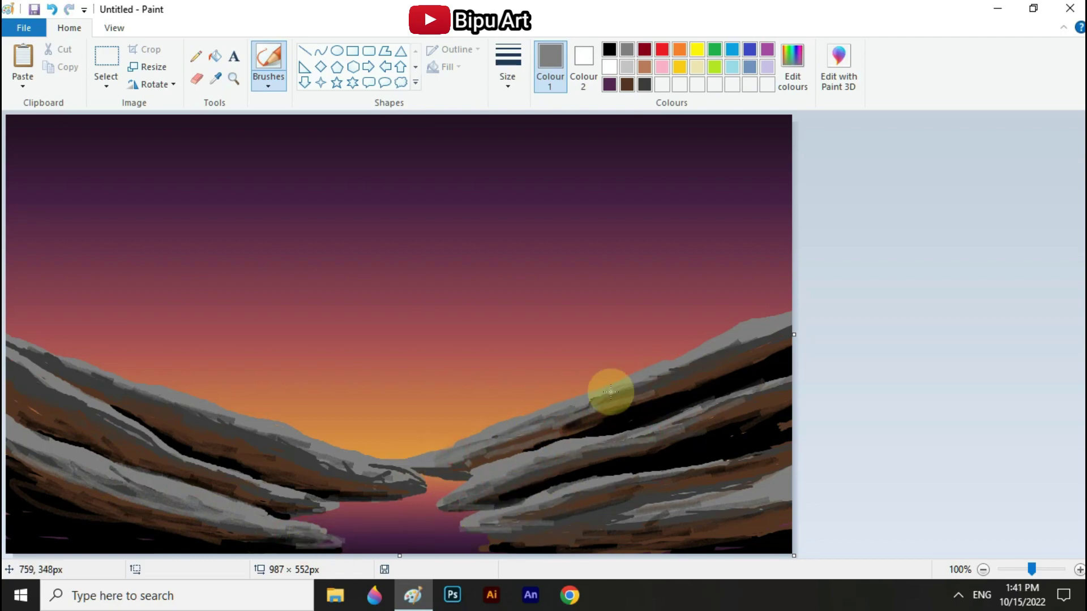
drag(684, 404, 787, 376)
drag(573, 493, 805, 437)
drag(668, 501, 586, 526)
mouse_move(34, 392)
mouse_down()
mouse_move(86, 415)
mouse_move(158, 393)
mouse_move(318, 476)
mouse_up()
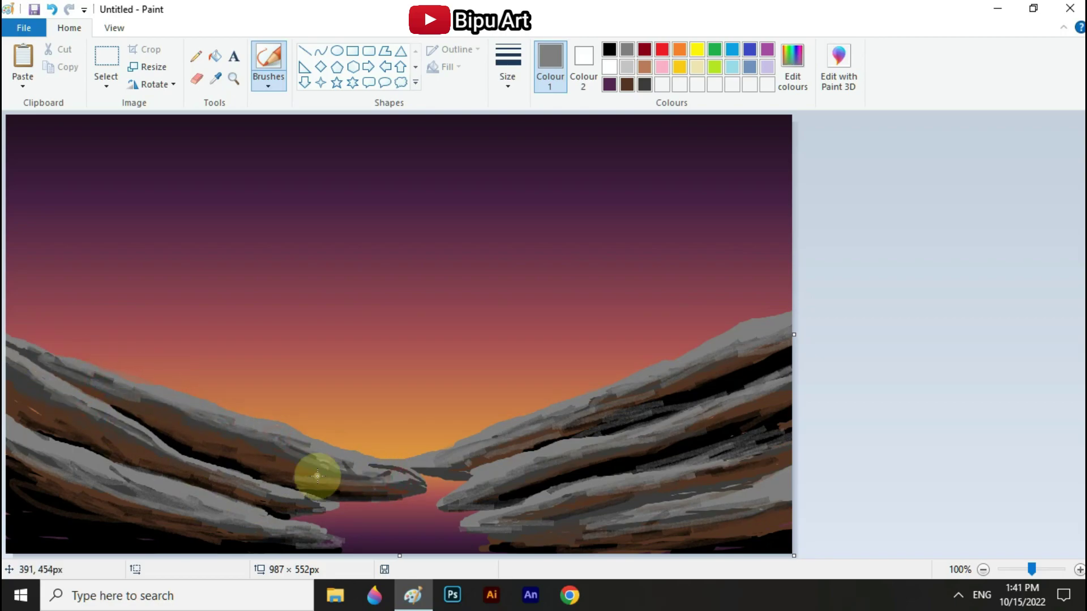
Outline the waterline along both banks with thin, irregular black Pencil lines.
click(195, 56)
drag(1027, 571, 1035, 569)
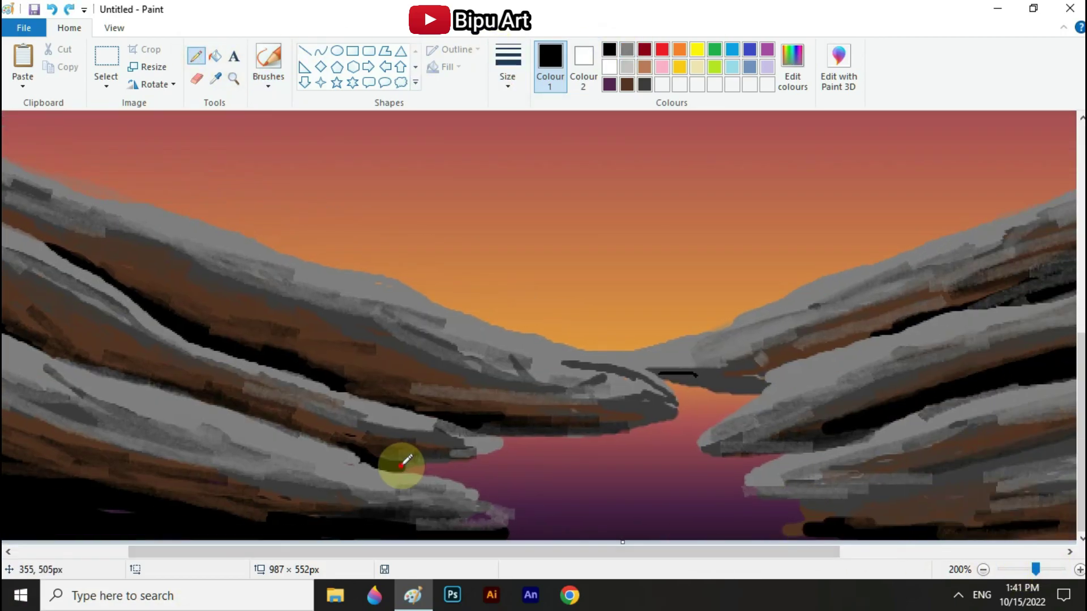
drag(537, 433, 677, 417)
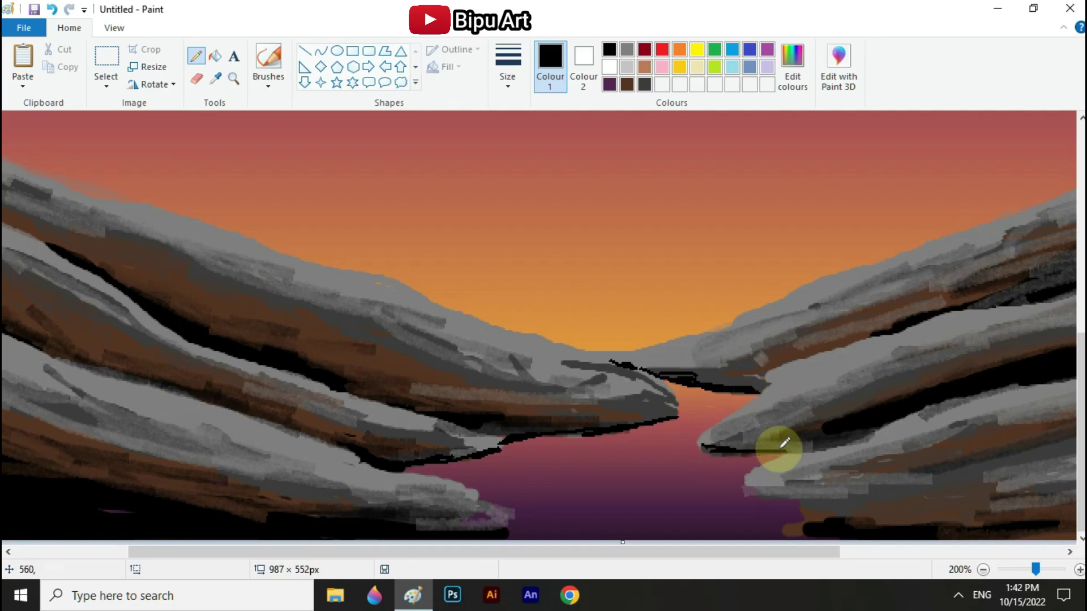
drag(719, 448, 788, 450)
drag(754, 482, 759, 490)
drag(409, 470, 462, 482)
drag(498, 530, 519, 527)
drag(757, 495, 765, 537)
mouse_move(738, 455)
mouse_down()
mouse_move(700, 444)
mouse_move(411, 469)
mouse_up()
Shade the water along both banks with dark purple natural-pencil strokes.
click(609, 84)
click(269, 57)
drag(756, 398, 674, 380)
drag(713, 452, 786, 453)
drag(757, 494, 807, 500)
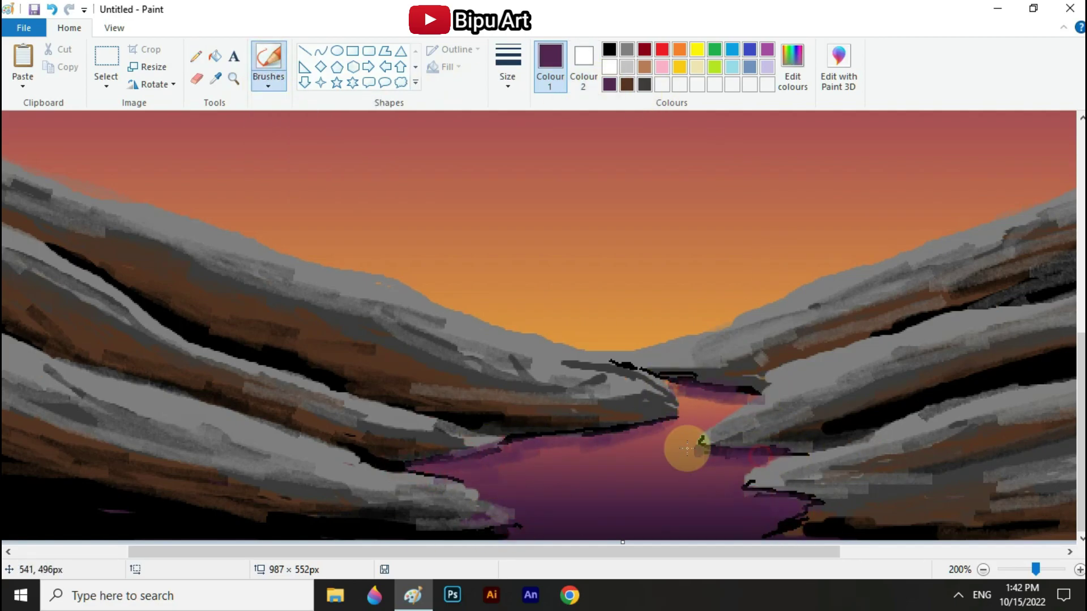
scroll(740, 453, down, 1)
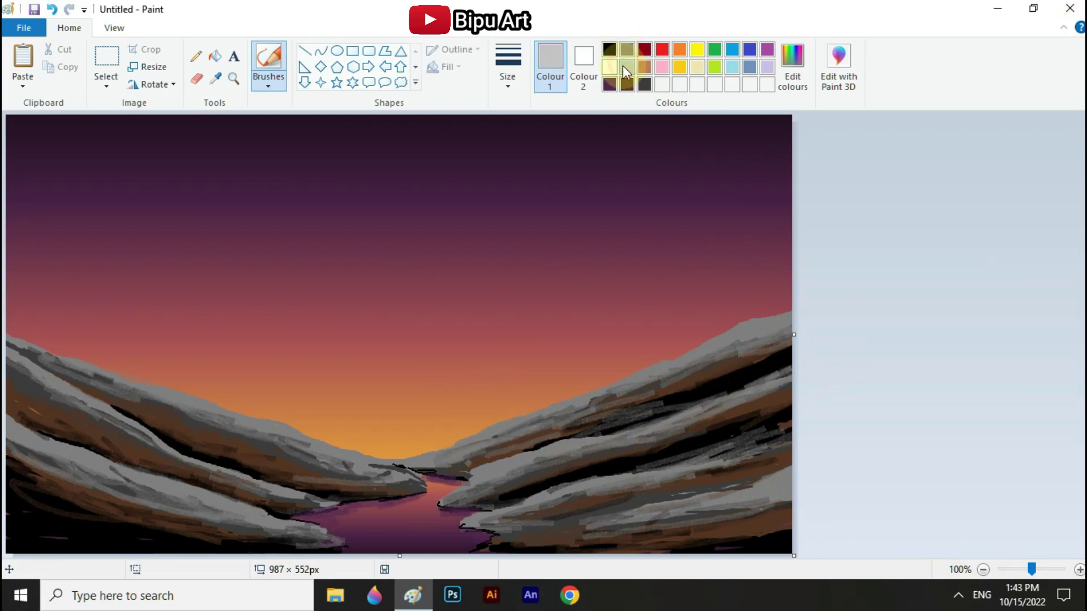
Brush light grey highlight streaks along the rock bands of both slopes.
mouse_move(477, 483)
mouse_down()
mouse_move(696, 400)
mouse_move(536, 447)
mouse_up()
mouse_move(456, 441)
mouse_down()
mouse_move(681, 357)
mouse_move(787, 360)
mouse_move(501, 509)
mouse_move(632, 469)
mouse_move(602, 517)
mouse_move(579, 525)
mouse_up()
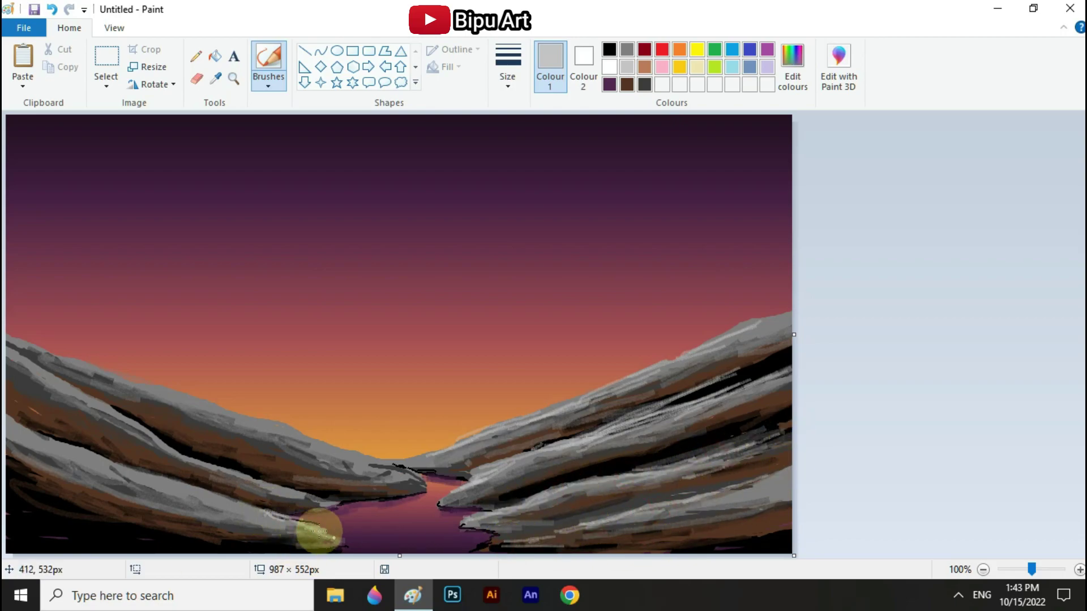
mouse_move(204, 513)
mouse_down()
mouse_move(117, 436)
mouse_move(54, 400)
mouse_move(266, 436)
mouse_move(77, 371)
mouse_up()
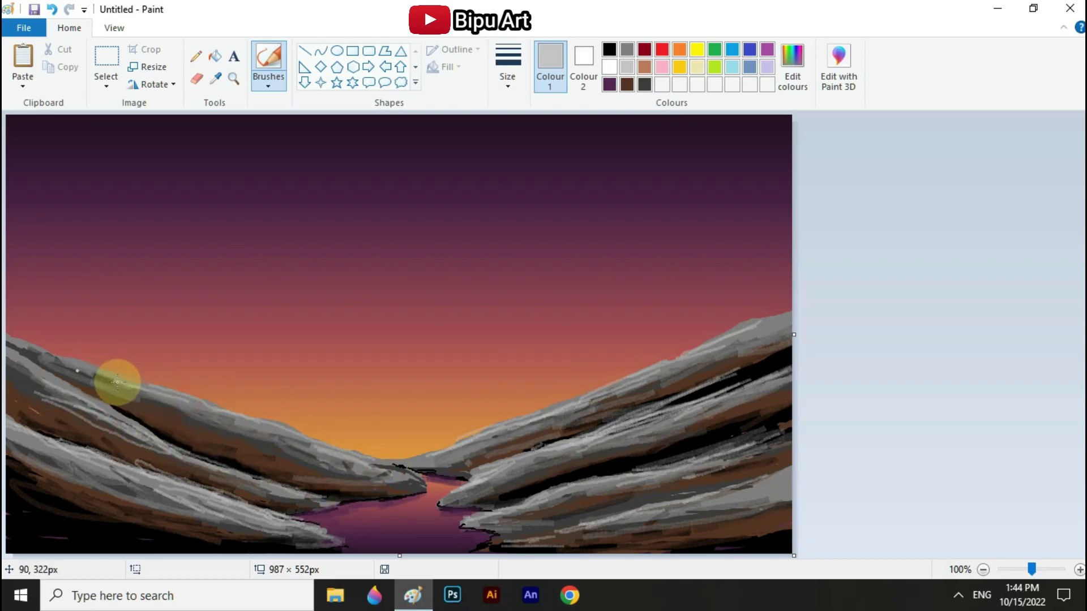
mouse_move(469, 458)
mouse_down()
mouse_move(510, 455)
mouse_move(510, 497)
mouse_up()
drag(139, 437, 114, 419)
drag(51, 390, 96, 432)
Try brushing mid-grey over the darker bands of both slopes.
mouse_move(686, 412)
mouse_down()
mouse_move(540, 506)
mouse_move(825, 457)
mouse_up()
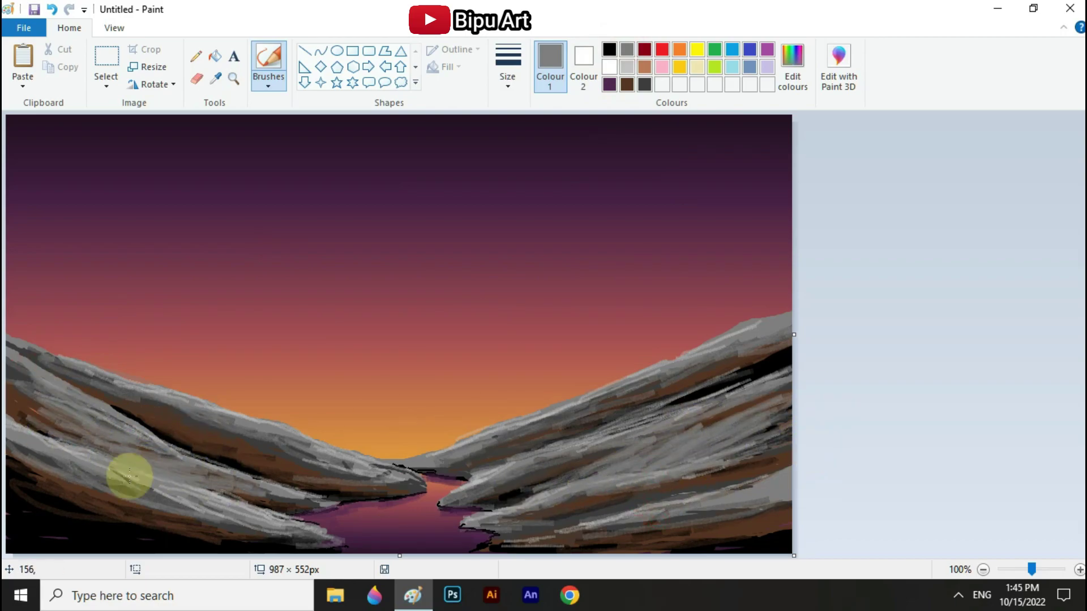
key(ctrl+z)
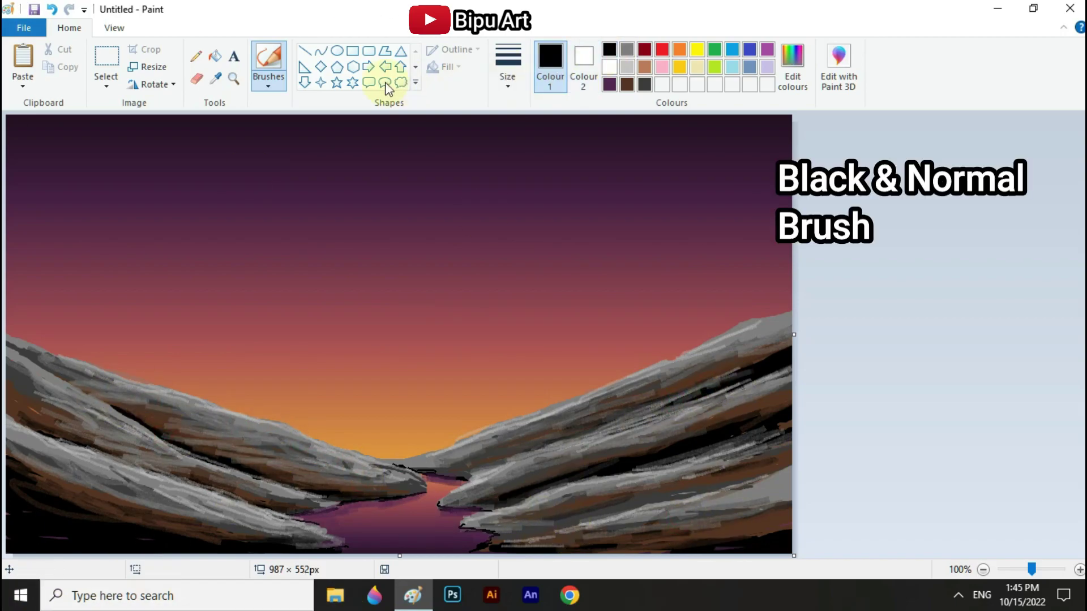
Paint tall, solid black cliff silhouettes with a thick normal brush at the left and right sides of the canvas.
click(286, 87)
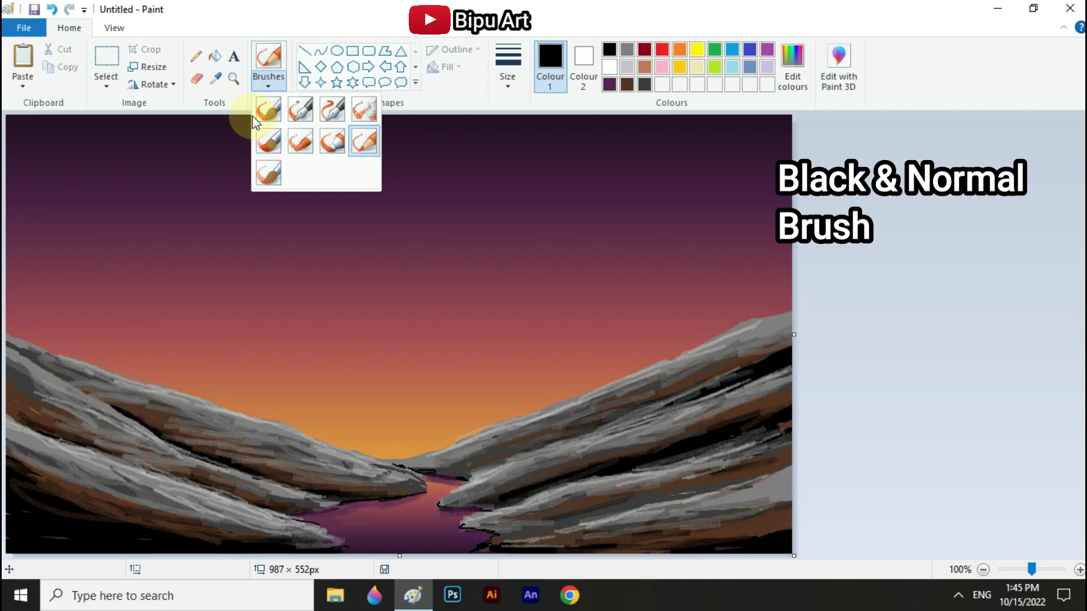
click(266, 111)
click(508, 63)
click(544, 167)
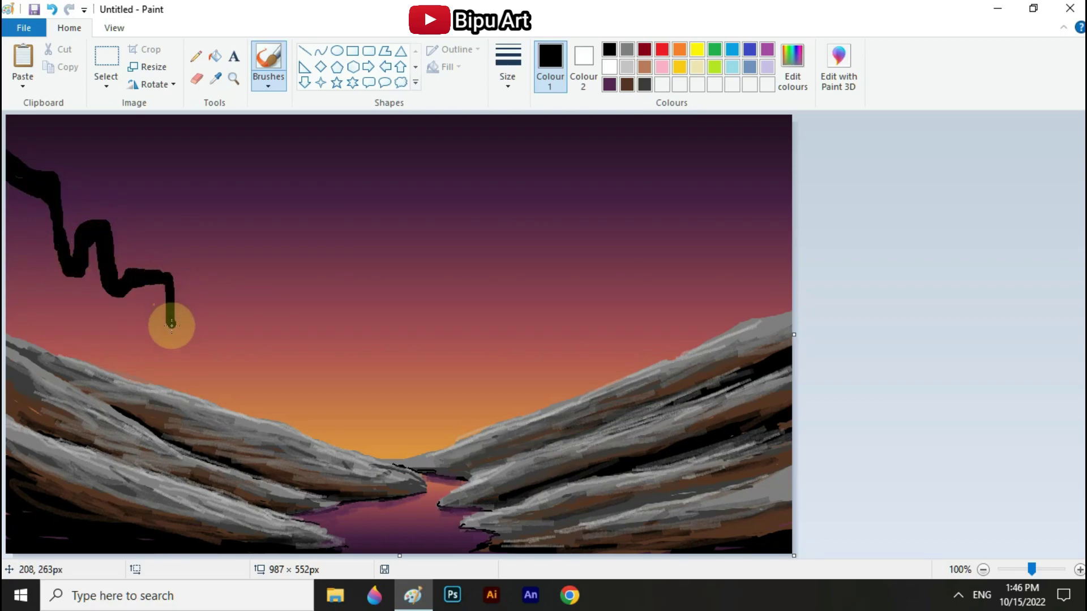
drag(187, 418, 225, 560)
mouse_move(130, 475)
mouse_down()
mouse_move(19, 485)
mouse_move(20, 182)
mouse_move(35, 274)
mouse_move(90, 248)
mouse_move(150, 291)
mouse_move(165, 381)
mouse_move(56, 536)
mouse_move(181, 516)
mouse_move(166, 427)
mouse_up()
drag(78, 360, 63, 308)
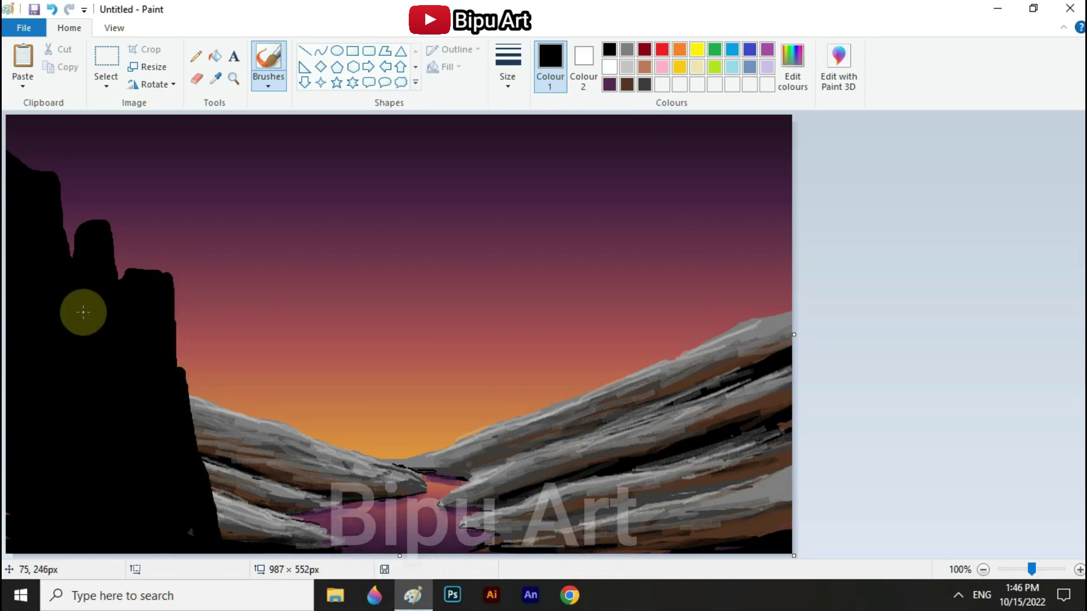
mouse_move(637, 445)
mouse_down()
mouse_move(669, 548)
mouse_move(641, 428)
mouse_move(706, 397)
mouse_move(725, 321)
mouse_move(790, 294)
mouse_move(762, 335)
mouse_move(759, 386)
mouse_move(740, 366)
mouse_move(757, 500)
mouse_move(660, 461)
mouse_move(739, 526)
mouse_move(657, 457)
mouse_up()
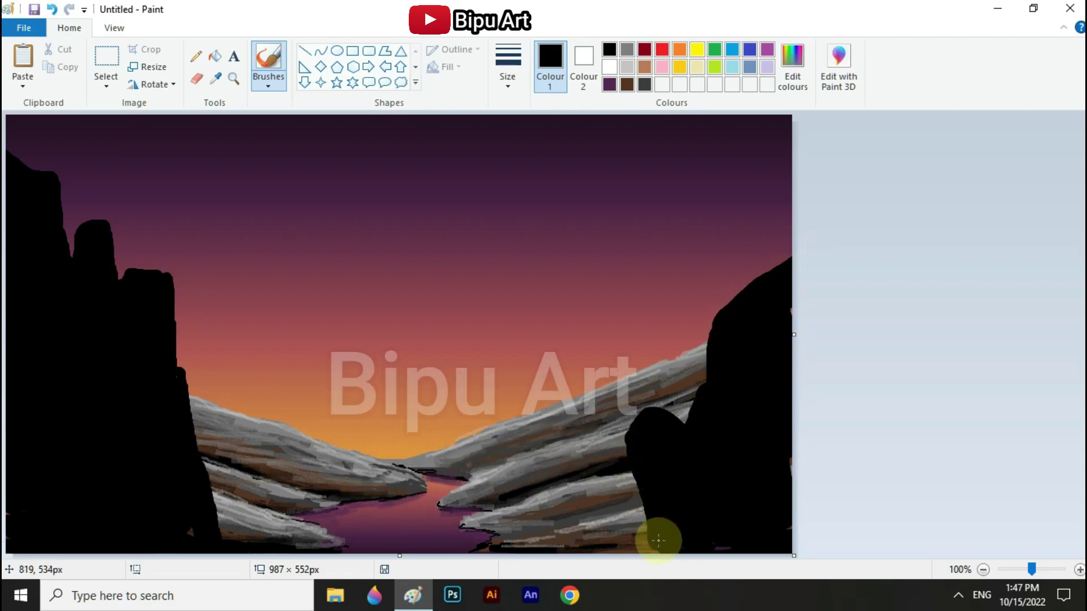
mouse_move(614, 334)
mouse_down()
mouse_move(652, 449)
mouse_move(626, 347)
mouse_move(640, 323)
mouse_move(677, 334)
mouse_move(693, 471)
mouse_move(706, 362)
mouse_move(662, 451)
mouse_move(638, 545)
mouse_move(791, 249)
mouse_up()
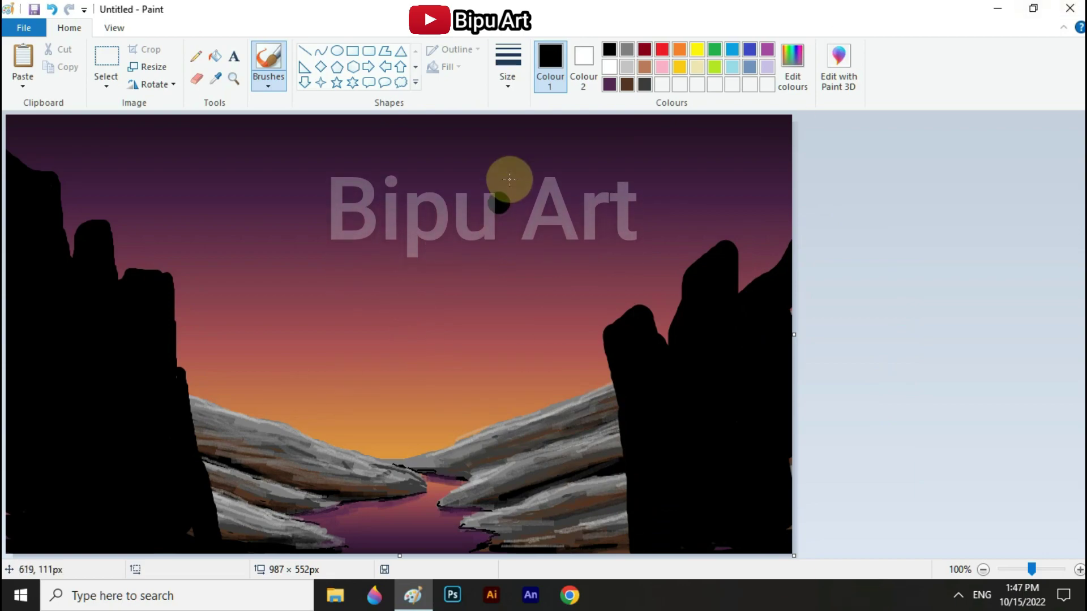
Draw a thick black sagging curve between the cliffs as the bridge deck and a thinner railing curve above it.
click(321, 51)
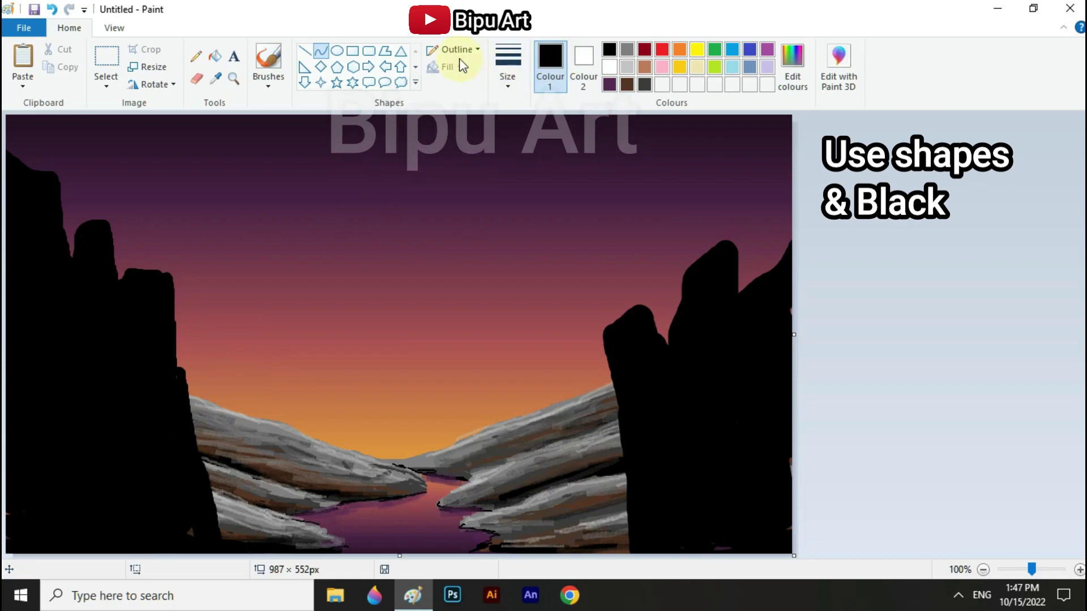
drag(193, 453, 463, 448)
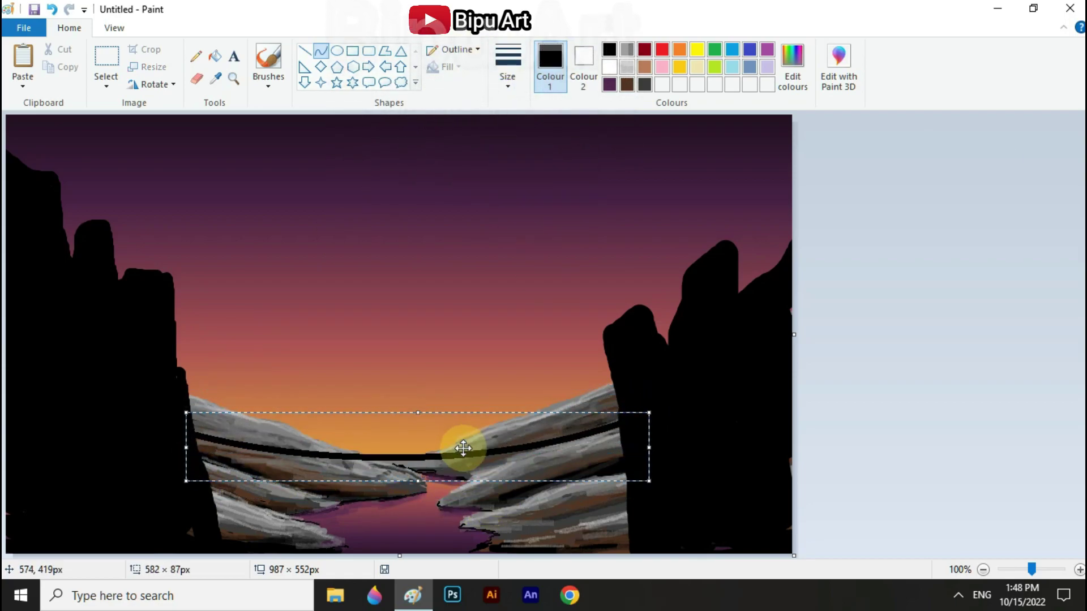
click(508, 72)
click(523, 145)
drag(187, 401, 621, 388)
mouse_move(431, 419)
mouse_down()
mouse_move(413, 456)
mouse_move(391, 450)
mouse_up()
click(424, 468)
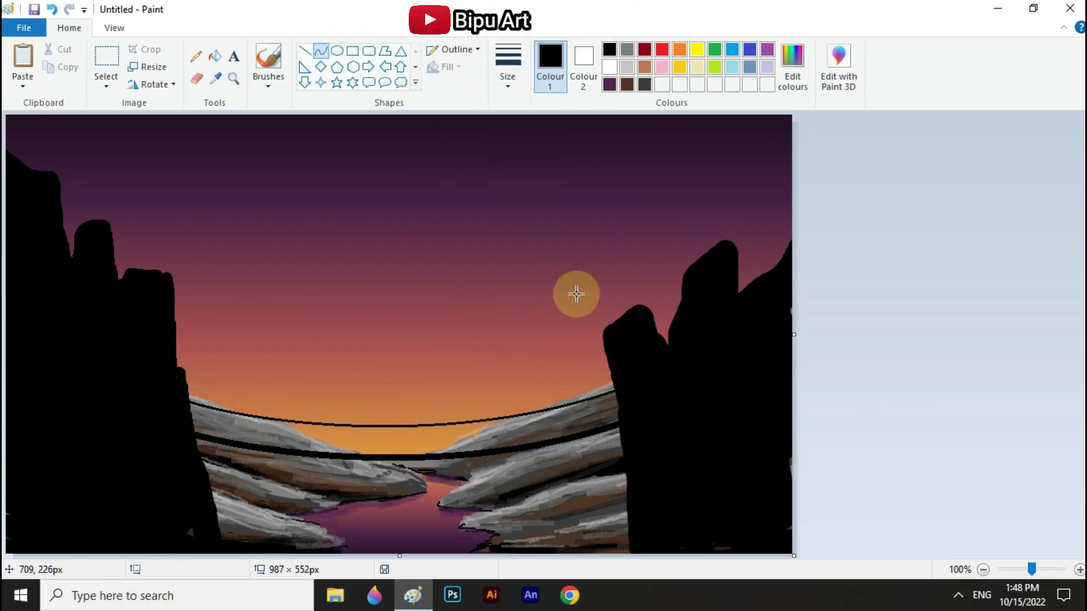
Draw a second black sagging curve just above the bridge railing.
drag(187, 391, 628, 382)
drag(271, 418, 238, 407)
drag(391, 436, 417, 451)
click(424, 333)
Draw two thin, parallel black suspension cable curves between the cliffs, high above the railing.
drag(171, 301, 617, 320)
drag(187, 332, 379, 385)
click(509, 85)
click(540, 112)
click(482, 337)
drag(173, 314, 605, 330)
drag(477, 350, 373, 388)
click(696, 369)
Thicken the bridge deck with another wide black curve along it.
click(507, 77)
click(514, 207)
mouse_move(194, 436)
mouse_down()
mouse_move(609, 434)
mouse_move(620, 422)
mouse_up()
drag(234, 461, 494, 491)
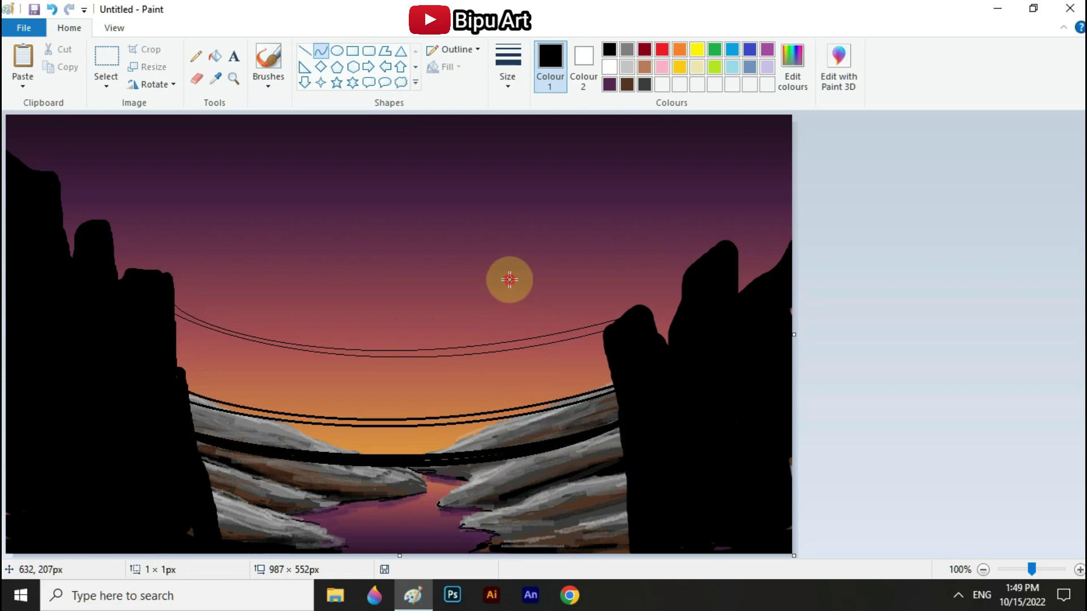
Add a thin light grey highlight curve along the bridge deck.
click(508, 77)
click(541, 153)
mouse_move(194, 434)
mouse_down()
mouse_move(589, 440)
mouse_move(621, 416)
mouse_up()
mouse_move(461, 450)
mouse_down()
mouse_move(282, 449)
mouse_move(305, 455)
mouse_up()
drag(334, 457, 477, 470)
click(626, 67)
click(507, 77)
click(514, 118)
click(584, 340)
Draw spaced vertical black posts with the Line tool from the railing down to the bridge deck.
click(306, 52)
mouse_move(198, 396)
mouse_down()
mouse_move(212, 437)
mouse_move(251, 444)
mouse_up()
click(508, 76)
click(505, 134)
click(303, 423)
drag(240, 406, 239, 441)
mouse_move(598, 392)
mouse_down()
mouse_move(599, 428)
mouse_move(553, 439)
mouse_up()
drag(489, 412, 488, 438)
drag(406, 419, 406, 451)
mouse_move(325, 417)
mouse_down()
mouse_move(324, 451)
mouse_move(360, 453)
mouse_up()
drag(449, 419, 449, 459)
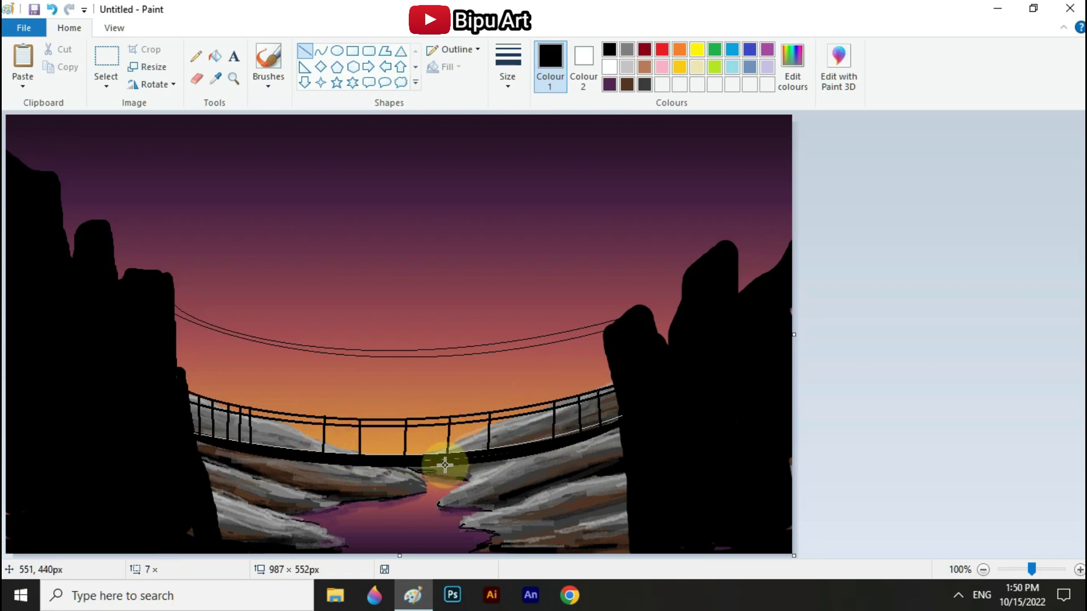
Fill the gaps in the bridge railing with more vertical black posts.
drag(303, 417, 301, 448)
drag(341, 419, 340, 455)
drag(387, 420, 380, 424)
drag(450, 444, 449, 455)
drag(468, 416, 468, 451)
click(513, 413)
drag(266, 411, 267, 446)
click(567, 439)
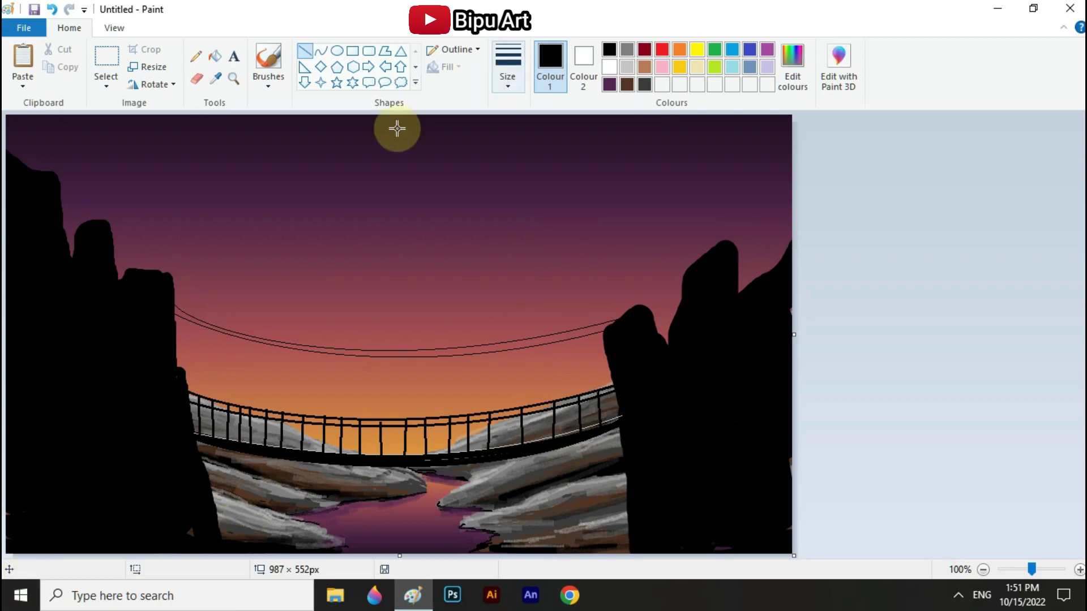
Draw thin black hanger lines from the upper suspension cable down to the bridge railing.
click(505, 52)
click(509, 141)
drag(212, 329, 216, 402)
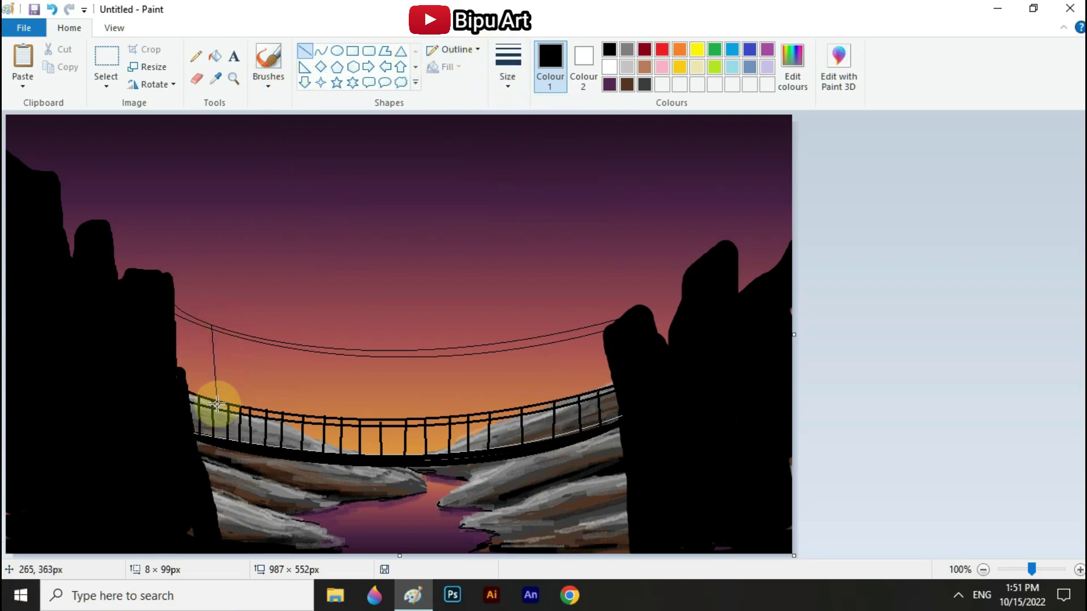
drag(298, 344, 300, 416)
drag(421, 349, 421, 419)
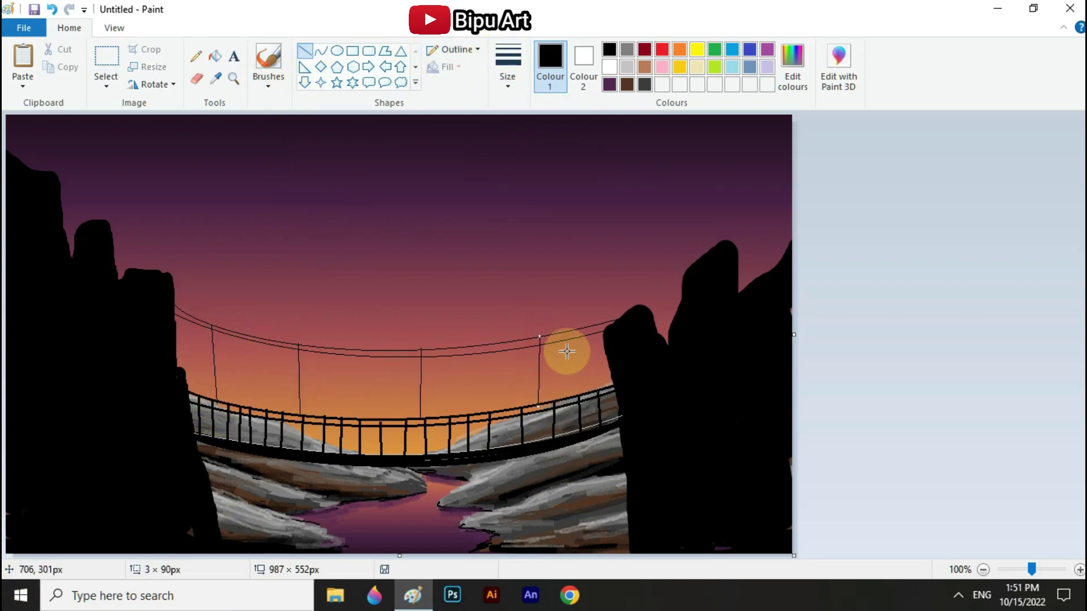
Draw a second thin hanger line beside each existing one, from the lower suspension cable to the railing.
drag(538, 340, 540, 400)
drag(429, 355, 429, 422)
drag(307, 350, 314, 420)
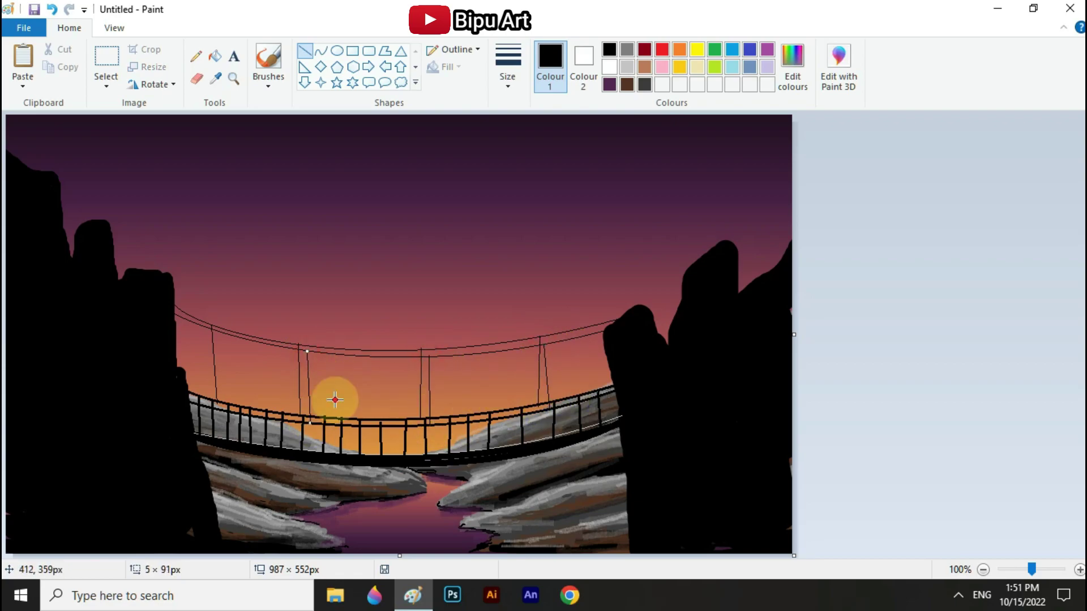
drag(215, 328, 221, 403)
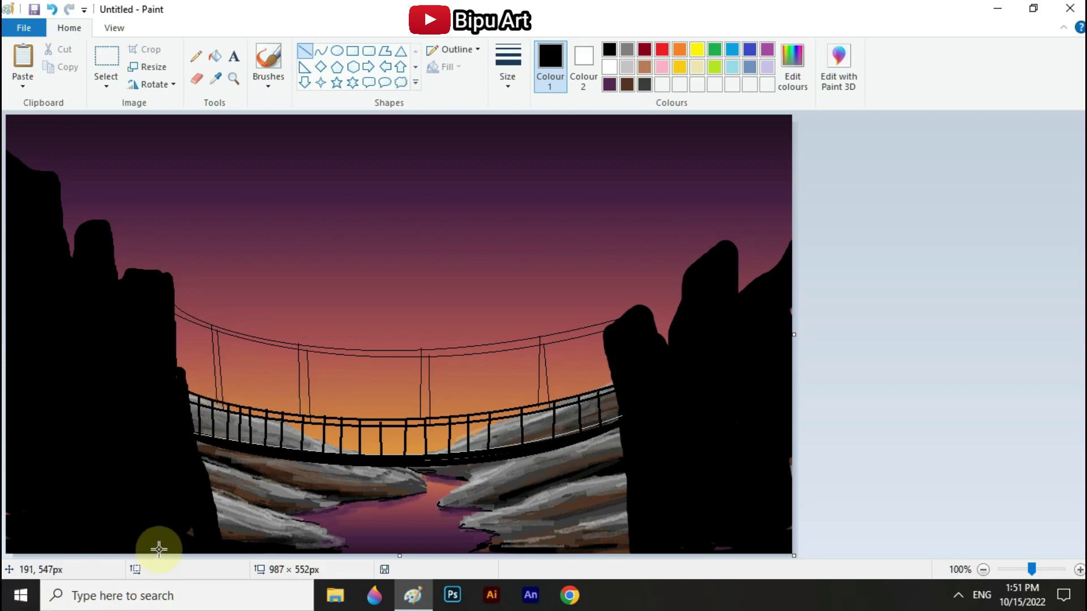
Brush dark grey highlights along the edges of the right cliff silhouette.
click(269, 63)
click(507, 66)
click(520, 131)
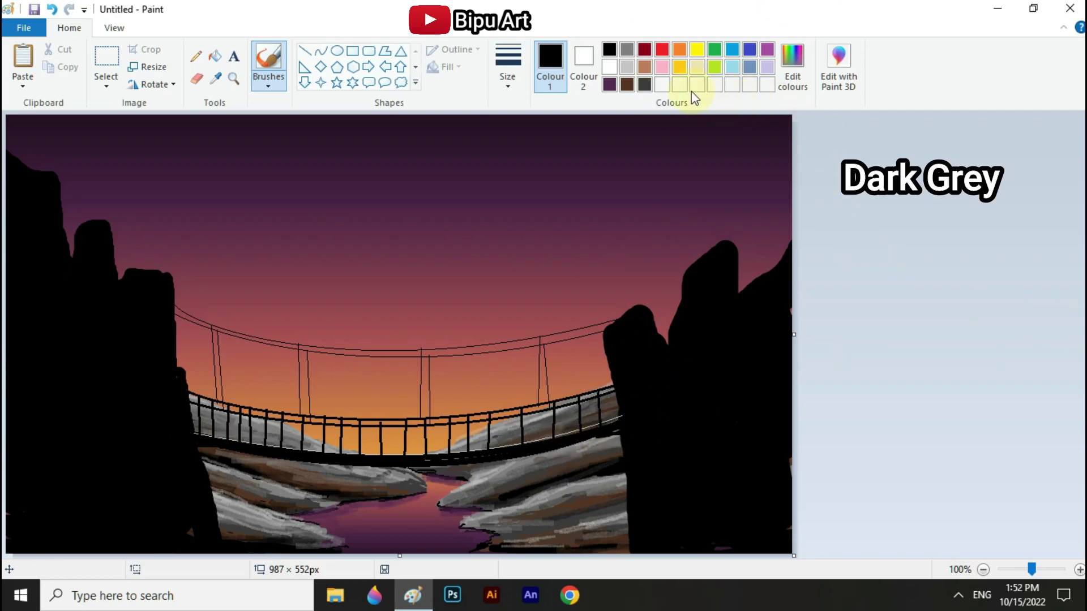
click(644, 85)
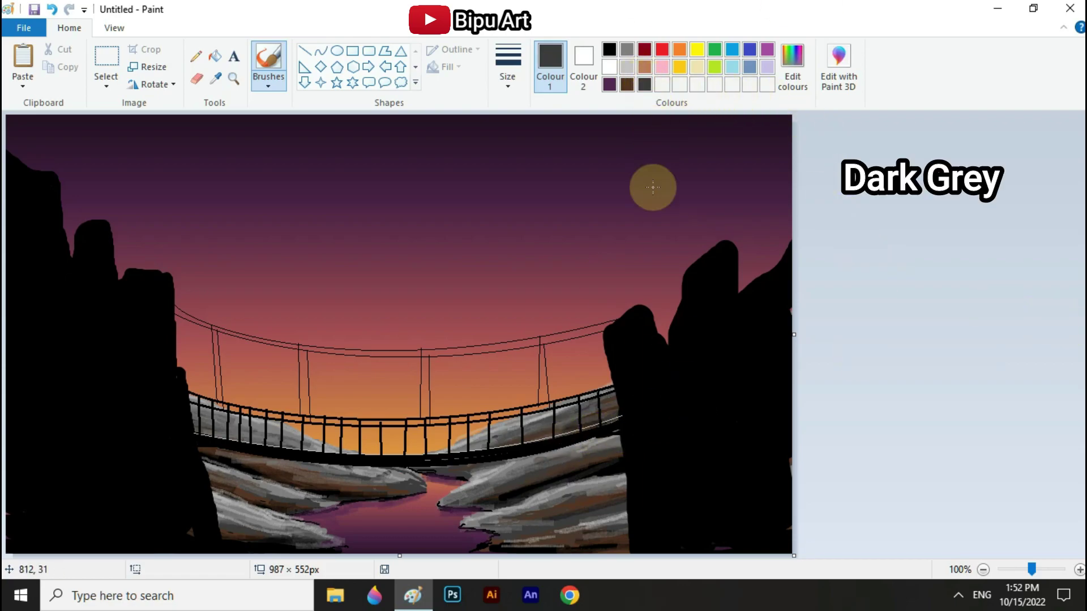
mouse_move(679, 318)
mouse_down()
mouse_move(713, 256)
mouse_move(689, 279)
mouse_move(683, 322)
mouse_move(764, 280)
mouse_up()
drag(625, 425, 630, 498)
drag(631, 377, 644, 399)
drag(633, 481, 637, 546)
Brush dark grey highlights along the outer edges of the left cliff's rocks and touch up the right cliff's bridge-side edge.
drag(177, 374, 218, 515)
drag(173, 347, 154, 280)
drag(107, 227, 118, 278)
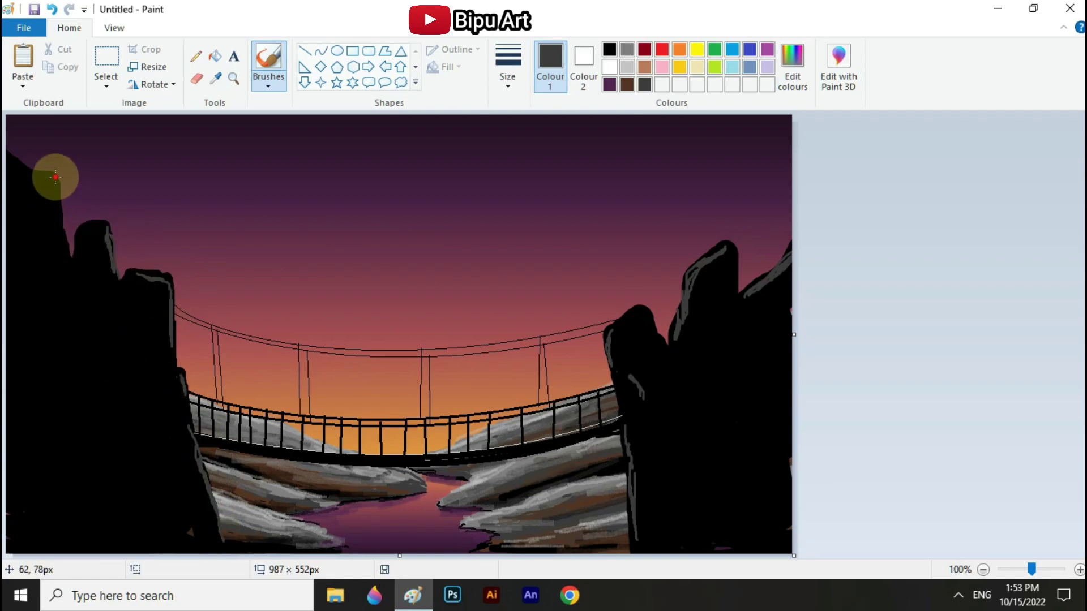
drag(58, 204, 73, 271)
drag(24, 163, 56, 184)
drag(94, 223, 117, 276)
mouse_move(174, 348)
mouse_down()
mouse_move(171, 298)
mouse_move(138, 273)
mouse_up()
drag(610, 357, 626, 317)
drag(632, 466, 624, 409)
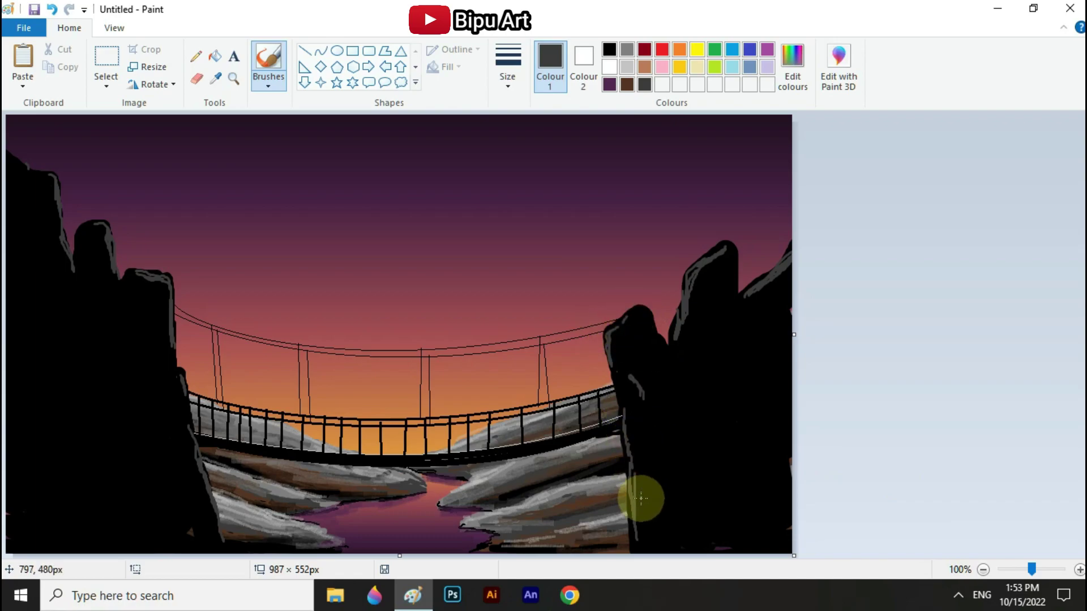
Add short dark grey texture strokes inside the left cliff, on its upper rocks and lower face.
click(101, 365)
mouse_move(170, 512)
mouse_down()
mouse_move(160, 463)
mouse_move(174, 517)
mouse_up()
drag(154, 432, 158, 416)
drag(158, 320, 158, 325)
drag(41, 185, 46, 221)
drag(94, 237, 98, 249)
Add dark grey texture strokes inside the right cliff's rocks, including a long crack down its lower face.
drag(633, 335, 628, 359)
drag(714, 270, 710, 298)
click(700, 323)
drag(679, 319, 668, 356)
drag(746, 293, 795, 243)
click(669, 456)
drag(675, 540, 654, 443)
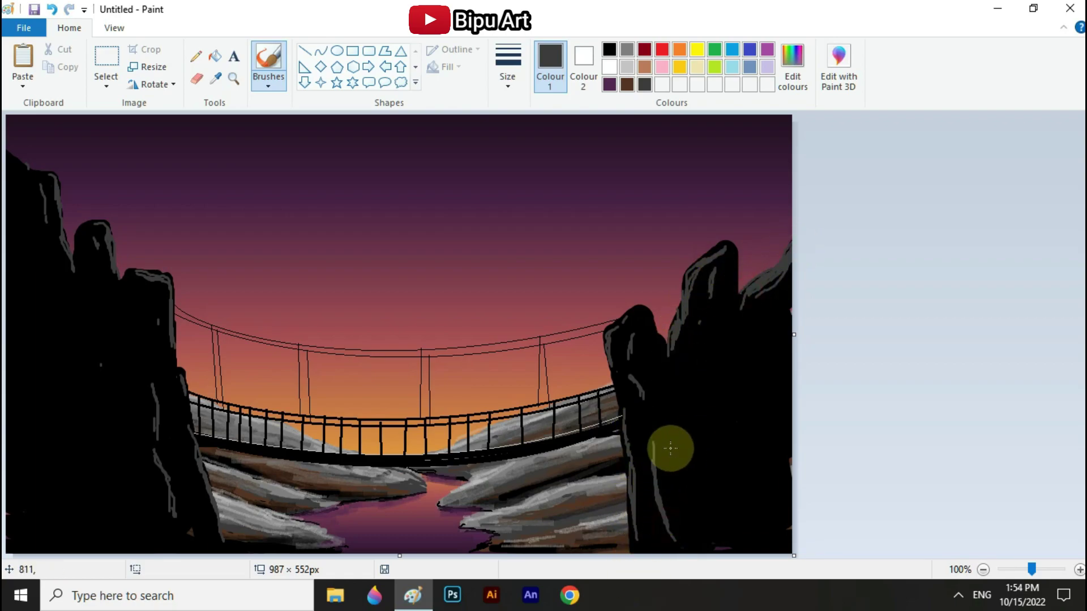
drag(643, 406, 625, 366)
Draw long dark grey crack lines down the lower face of the left cliff and a small mark on its upper rock.
drag(138, 362, 158, 451)
drag(144, 442, 175, 524)
drag(186, 473, 188, 484)
drag(63, 274, 64, 281)
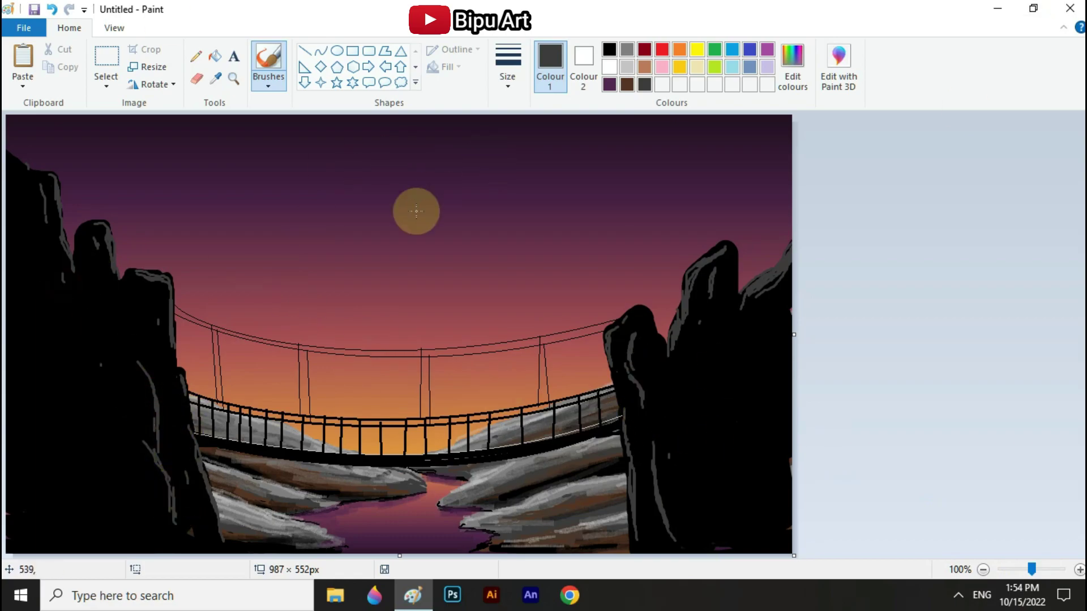
click(613, 67)
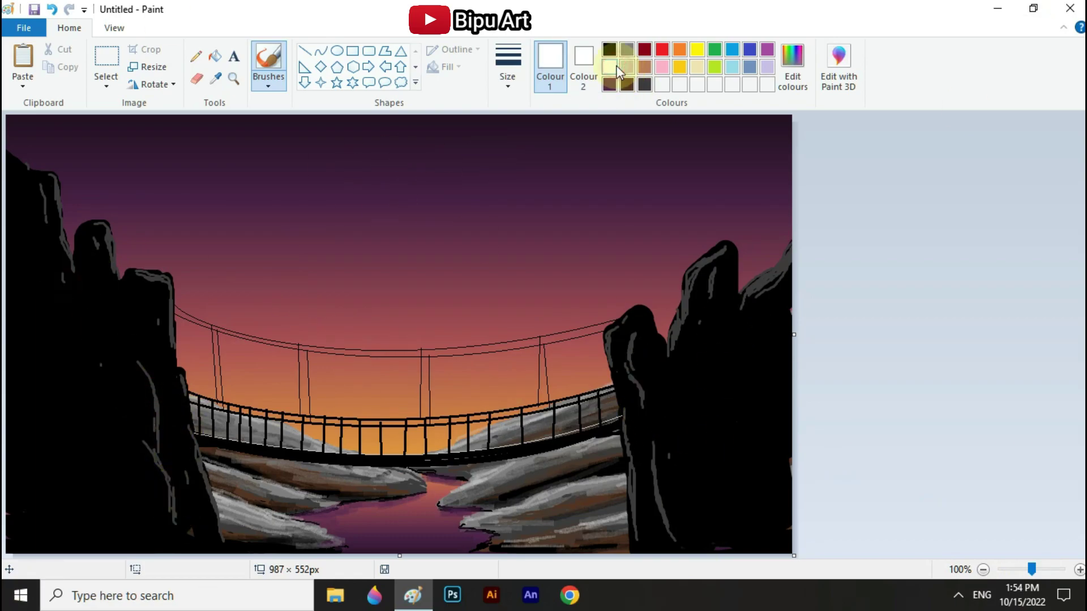
click(502, 56)
click(515, 136)
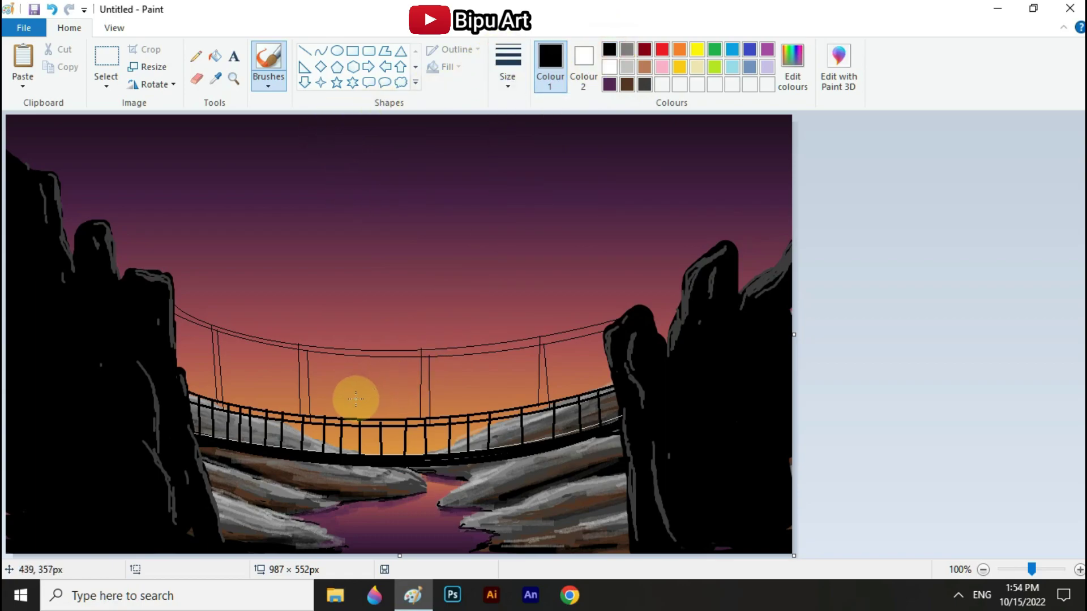
Paint two black hiker silhouettes with large backpacks on the middle of the bridge, using the thinnest brush for their arms and legs.
click(508, 67)
click(515, 194)
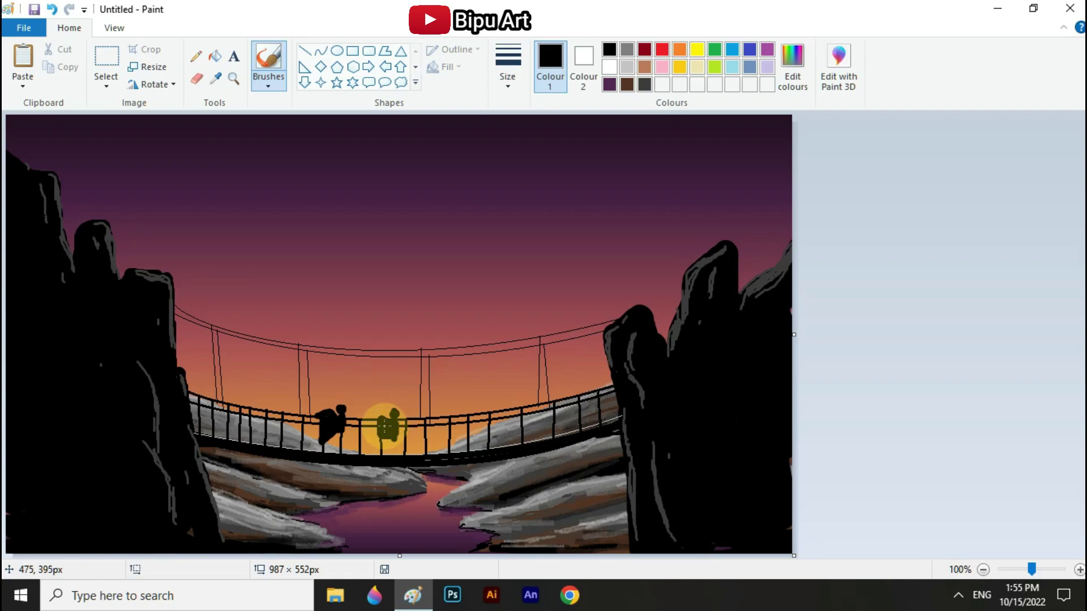
drag(333, 428, 327, 439)
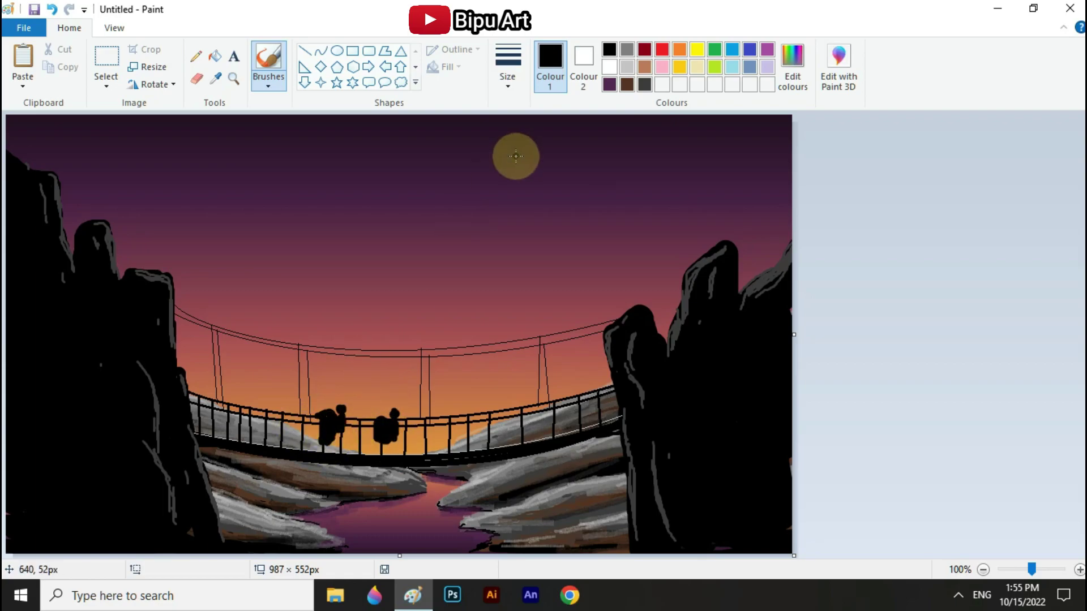
click(519, 76)
click(516, 113)
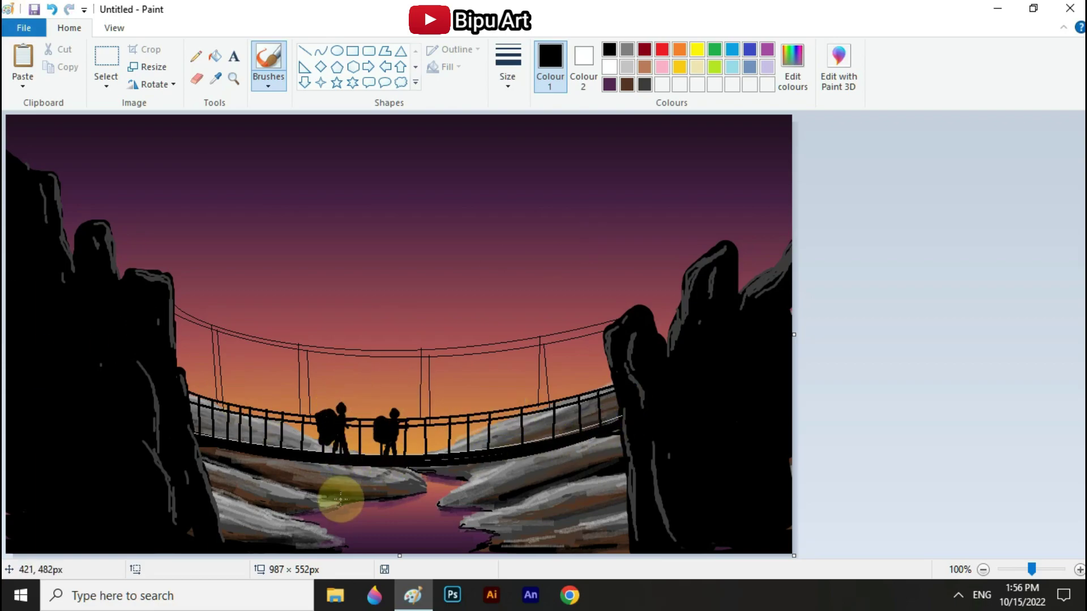
Add thin grey highlights along the cliff edges and reshape the rounded rock tops into jagged peaks with a thicker black brush.
click(626, 50)
mouse_move(113, 251)
mouse_down()
mouse_move(114, 237)
mouse_move(116, 257)
mouse_up()
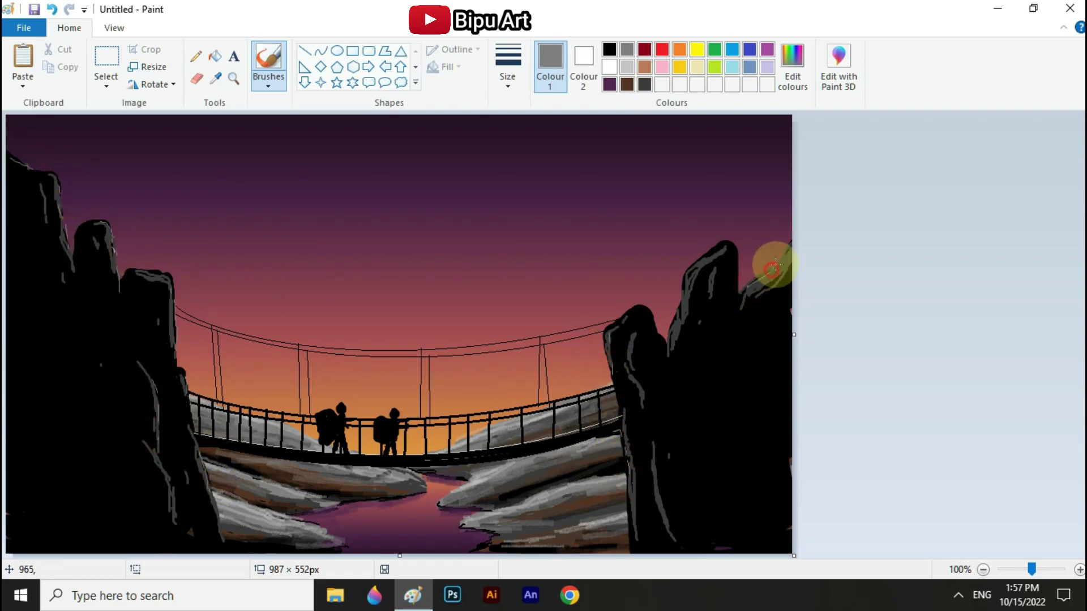
click(609, 50)
click(507, 77)
click(540, 210)
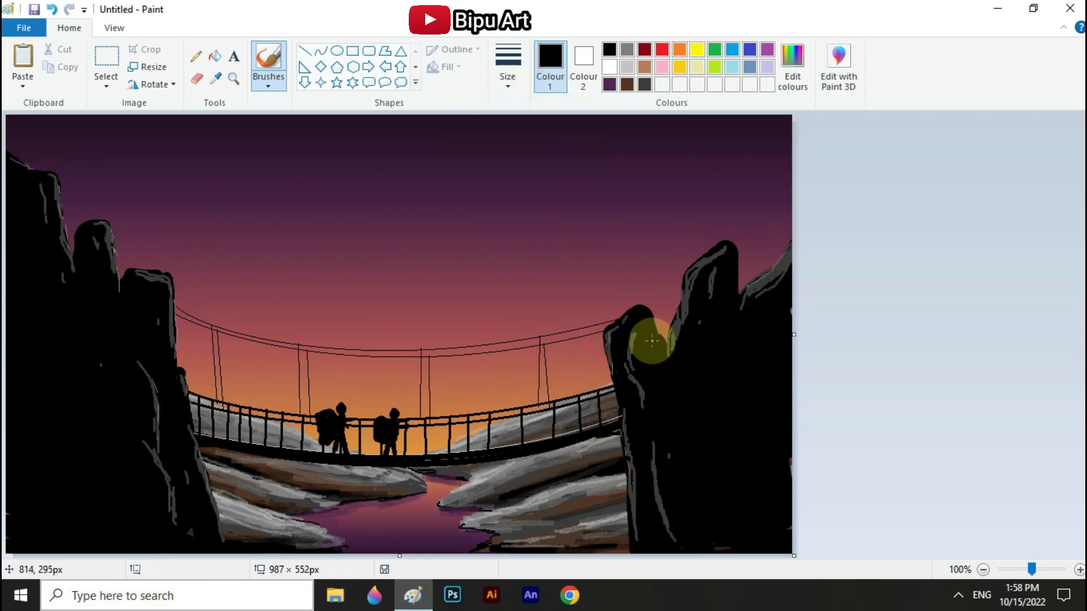
drag(630, 314, 638, 301)
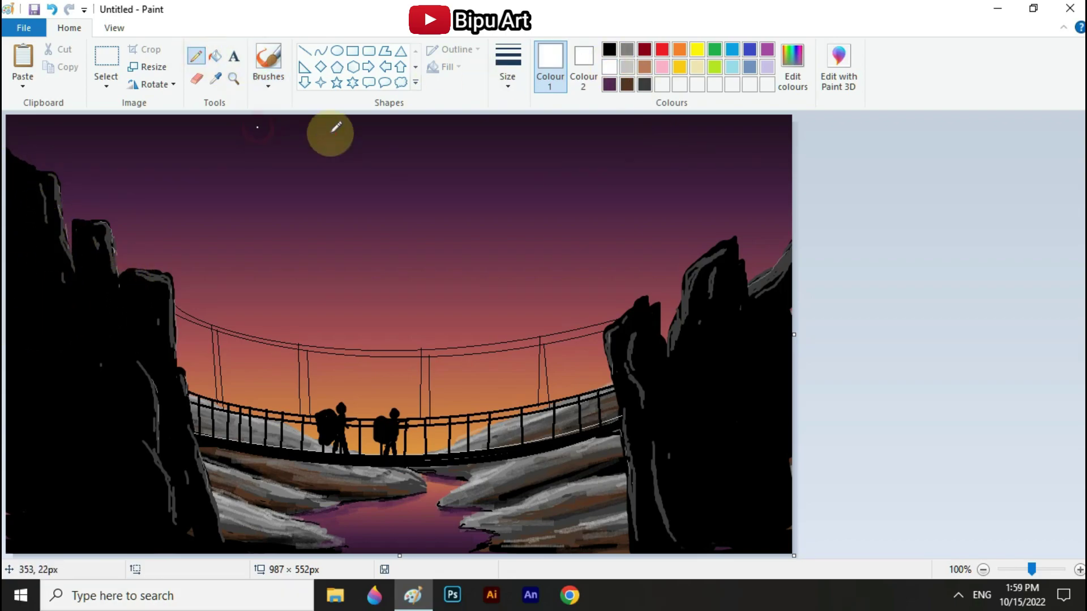
Scatter small white star dots across the whole sky with the Pencil, from the dark upper area down to the bridge cables.
click(123, 162)
click(578, 141)
click(672, 151)
click(445, 130)
click(238, 153)
click(148, 131)
click(28, 137)
click(294, 291)
click(272, 376)
click(534, 301)
click(766, 120)
click(762, 197)
click(710, 251)
click(657, 262)
click(169, 246)
click(325, 300)
click(362, 332)
click(440, 335)
click(305, 243)
Sign the painting with the channel name in white bold Segoe Script, size 11, in the canvas's lower-right corner.
click(235, 56)
click(703, 525)
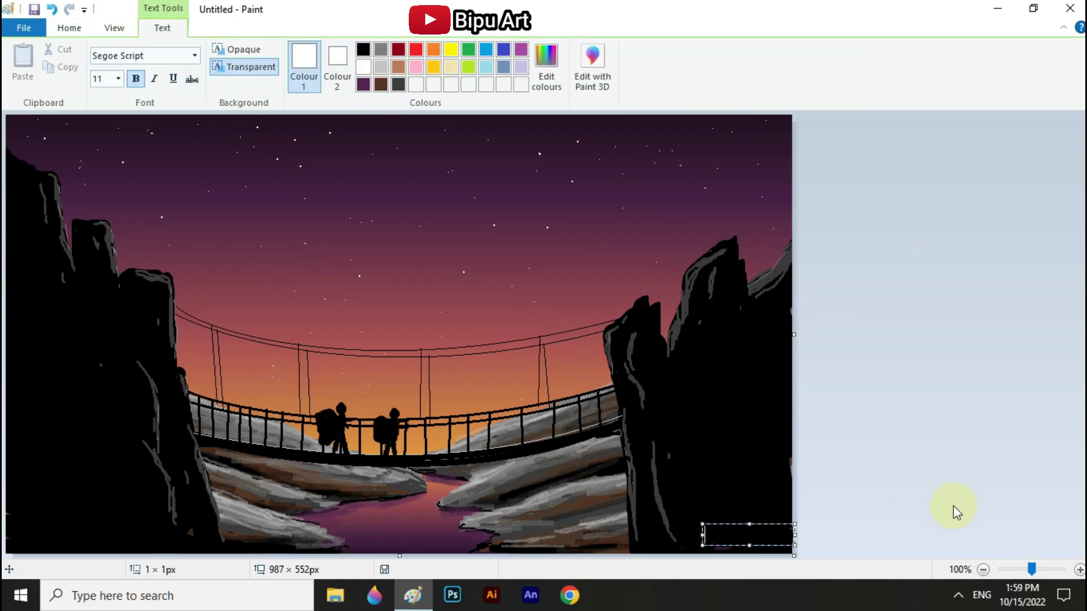
drag(702, 525, 723, 524)
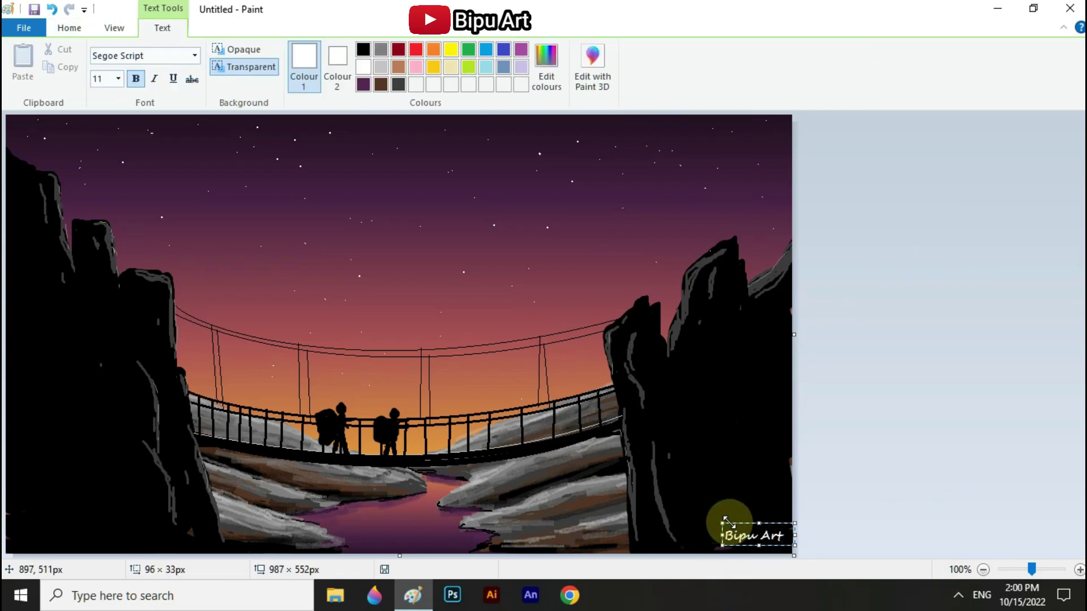
click(644, 426)
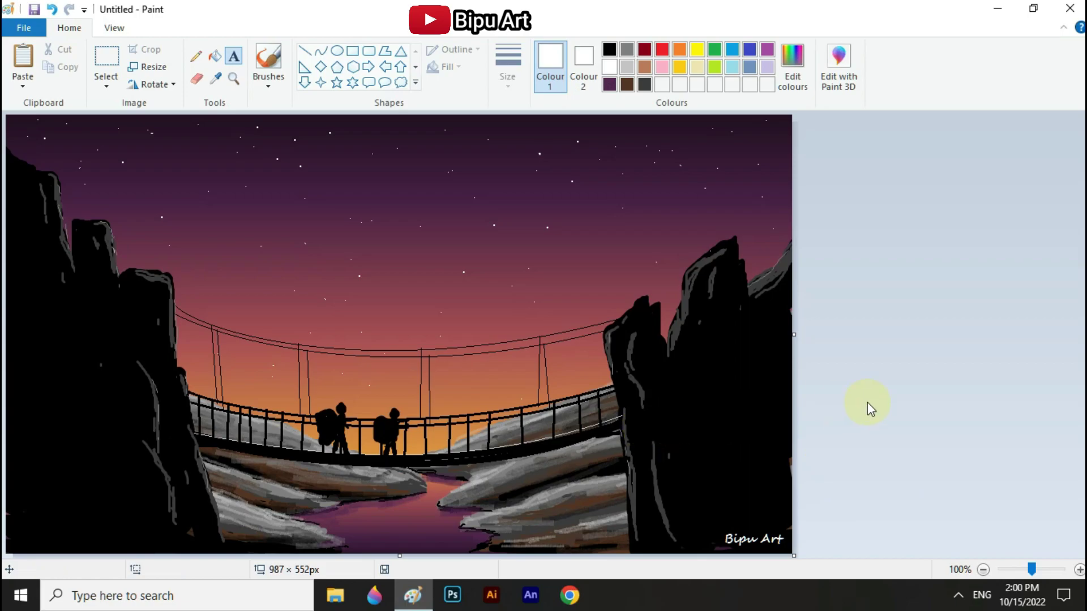